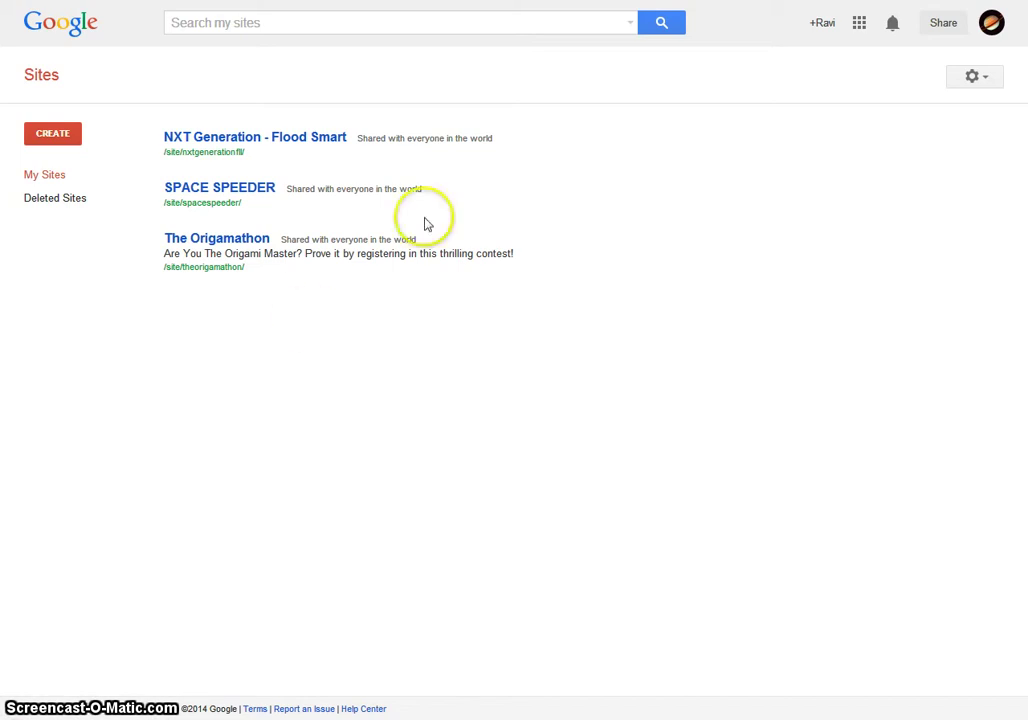
# - Add a Sites shortcut to the Google apps list and open the new-site template choices
pyautogui.click(859, 22)
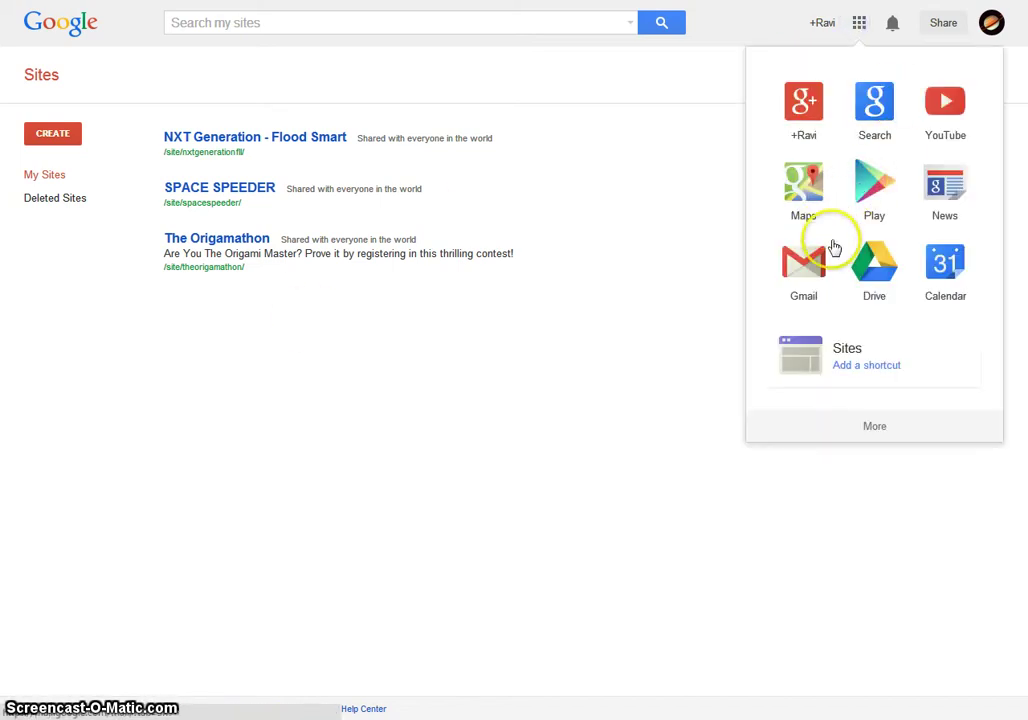
pyautogui.click(861, 366)
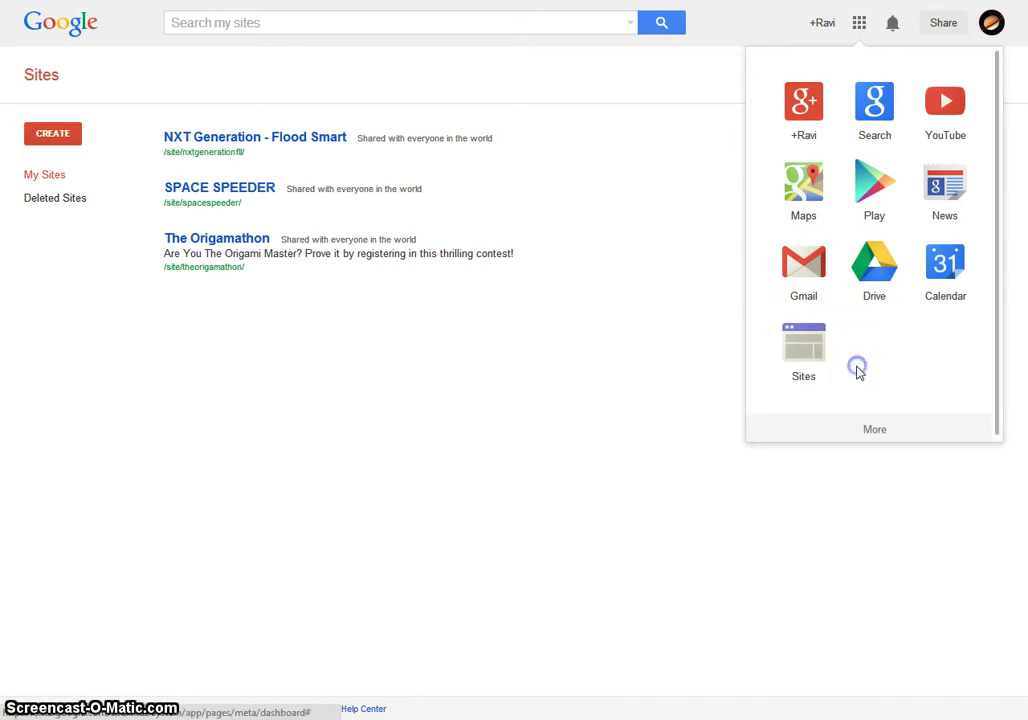
pyautogui.click(585, 399)
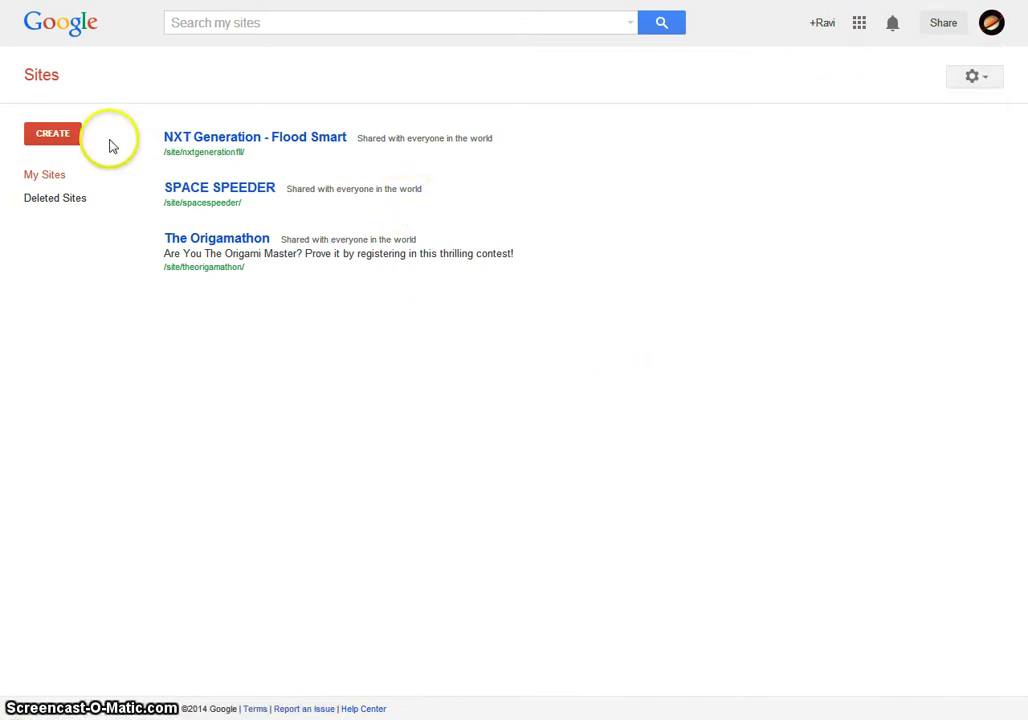
pyautogui.click(60, 139)
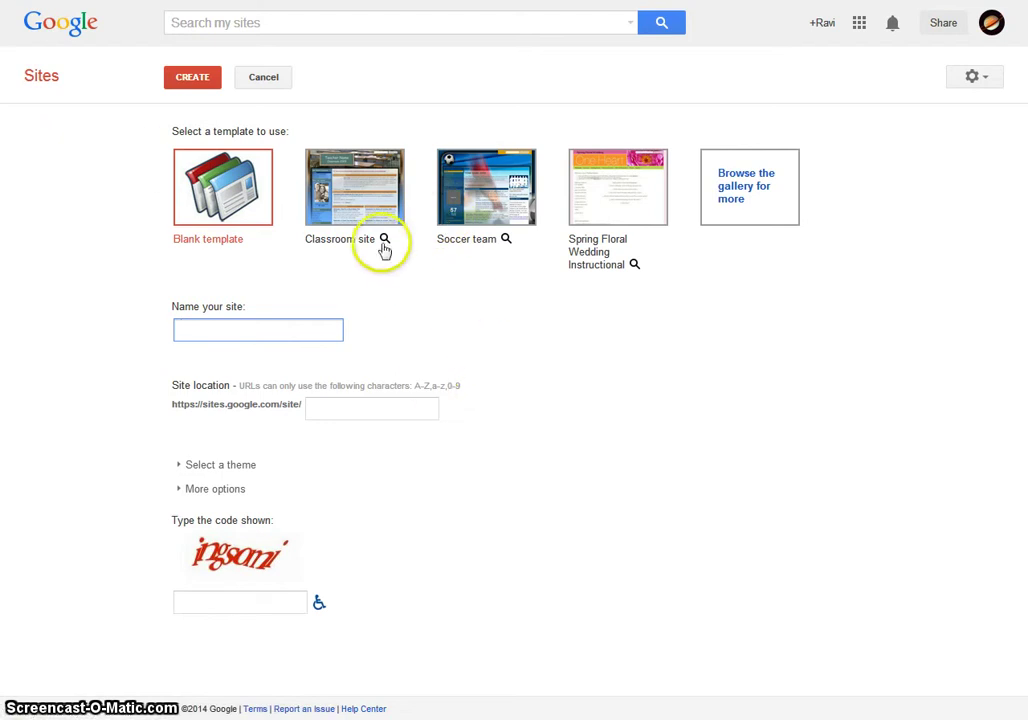
pyautogui.moveTo(368, 235)
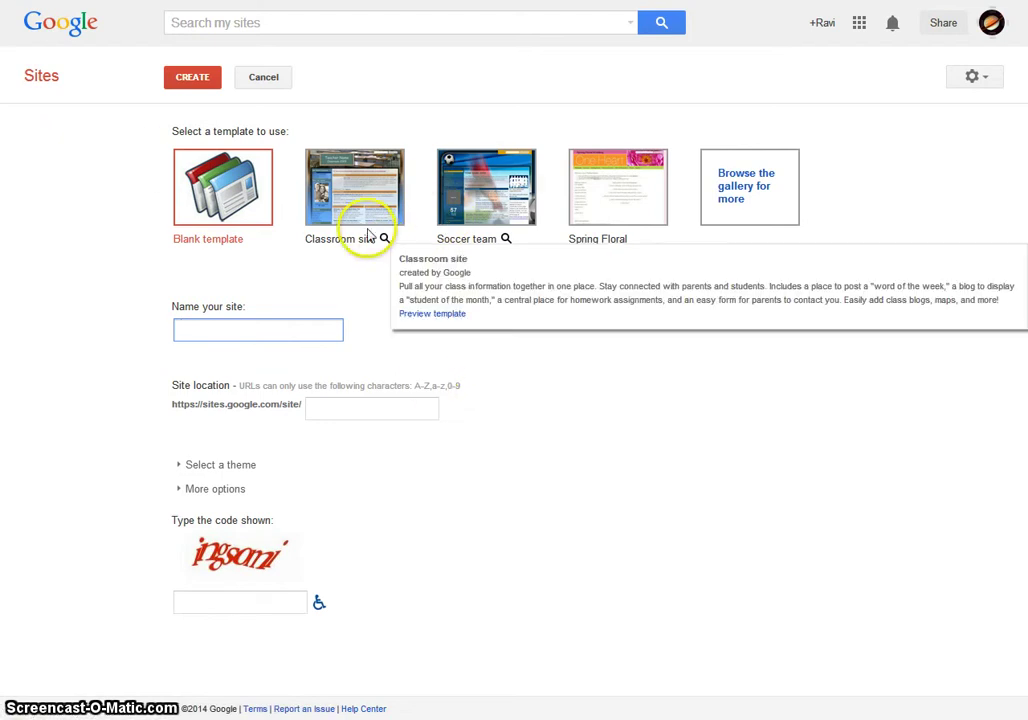
pyautogui.click(735, 190)
pyautogui.scroll(-1, 558, 298)
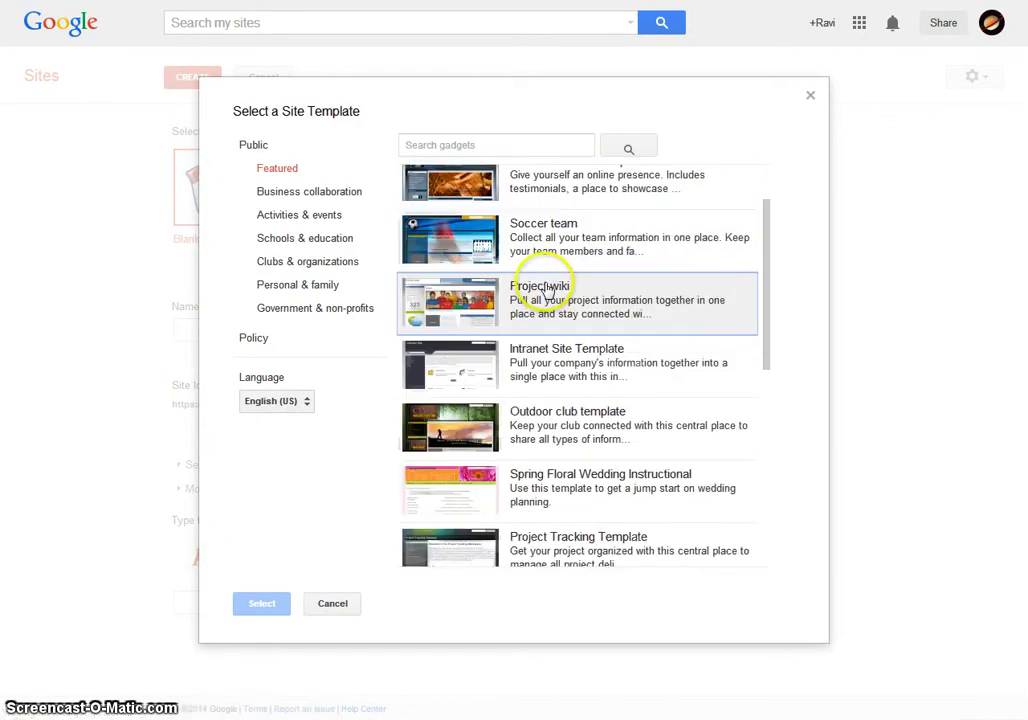
pyautogui.scroll(-3, 558, 298)
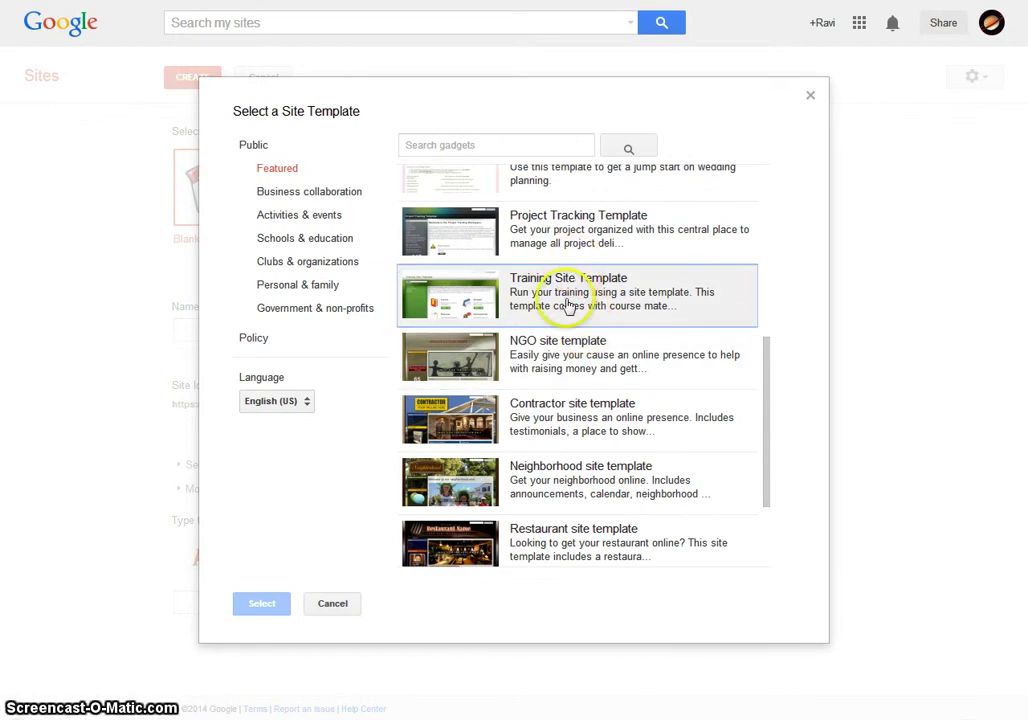
pyautogui.click(306, 238)
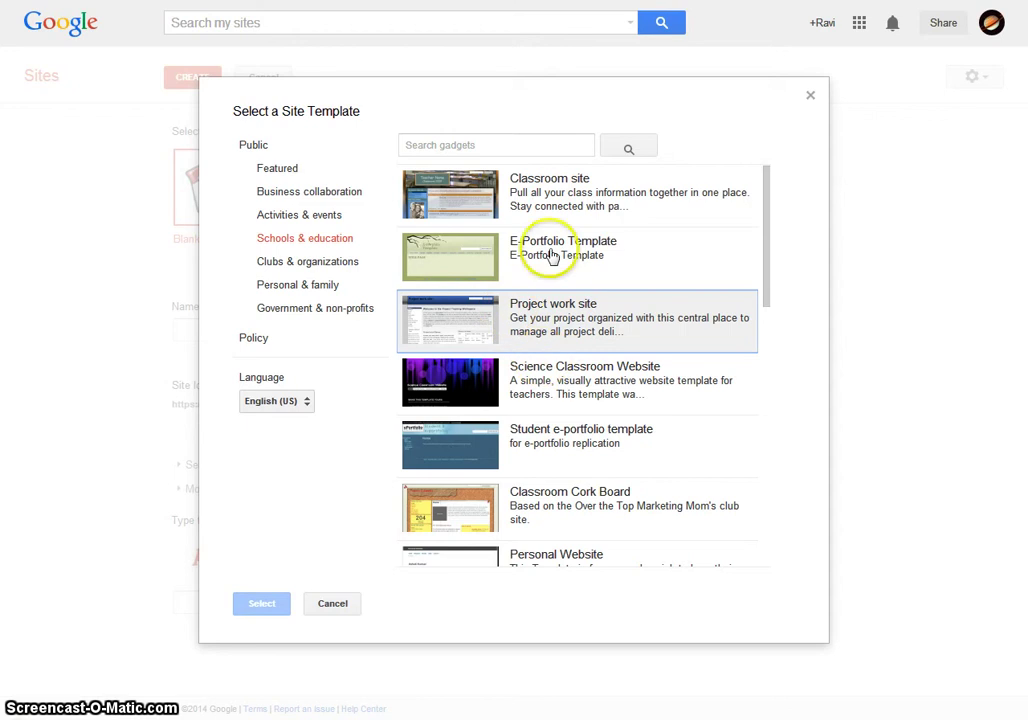
pyautogui.scroll(-3, 580, 330)
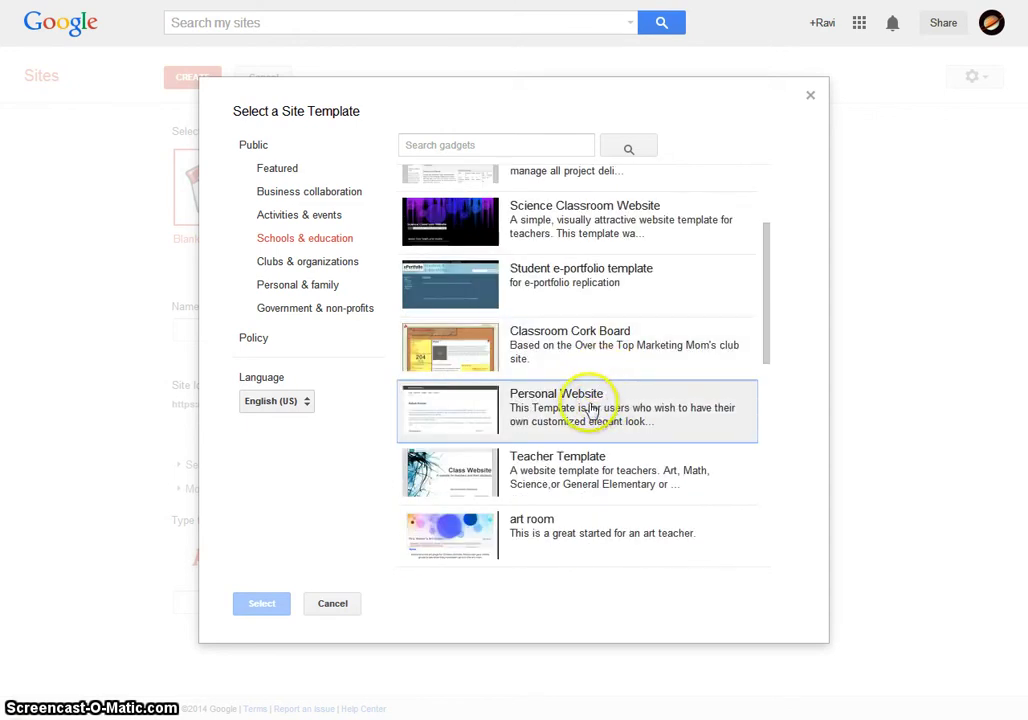
pyautogui.scroll(-7, 590, 410)
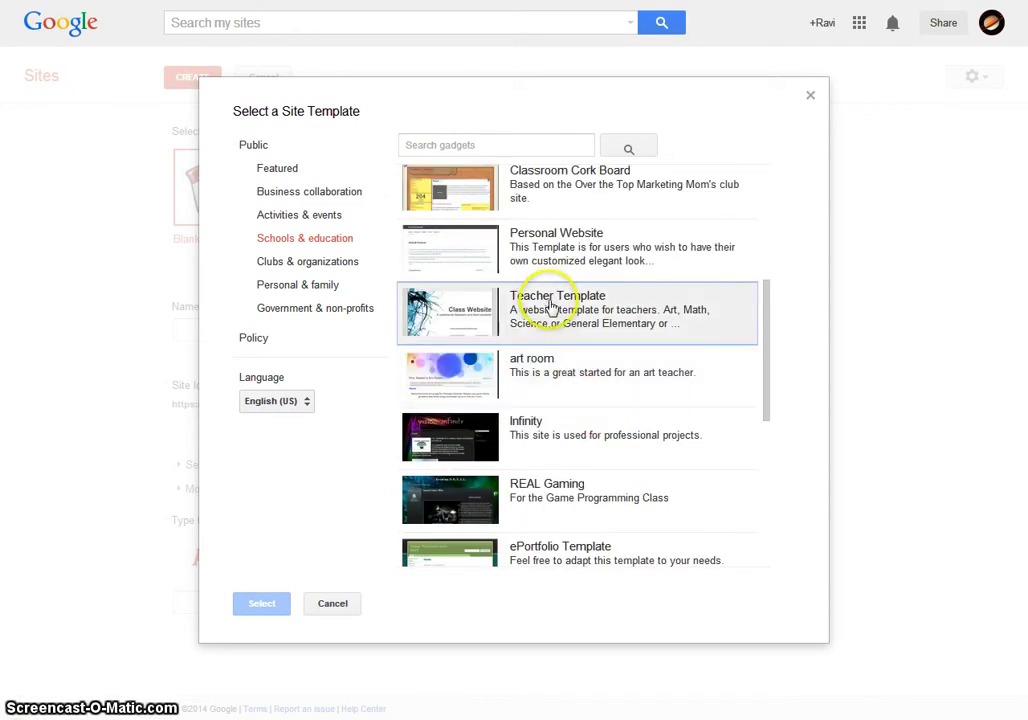
pyautogui.scroll(-3, 592, 404)
pyautogui.scroll(-6, 480, 530)
pyautogui.click(336, 610)
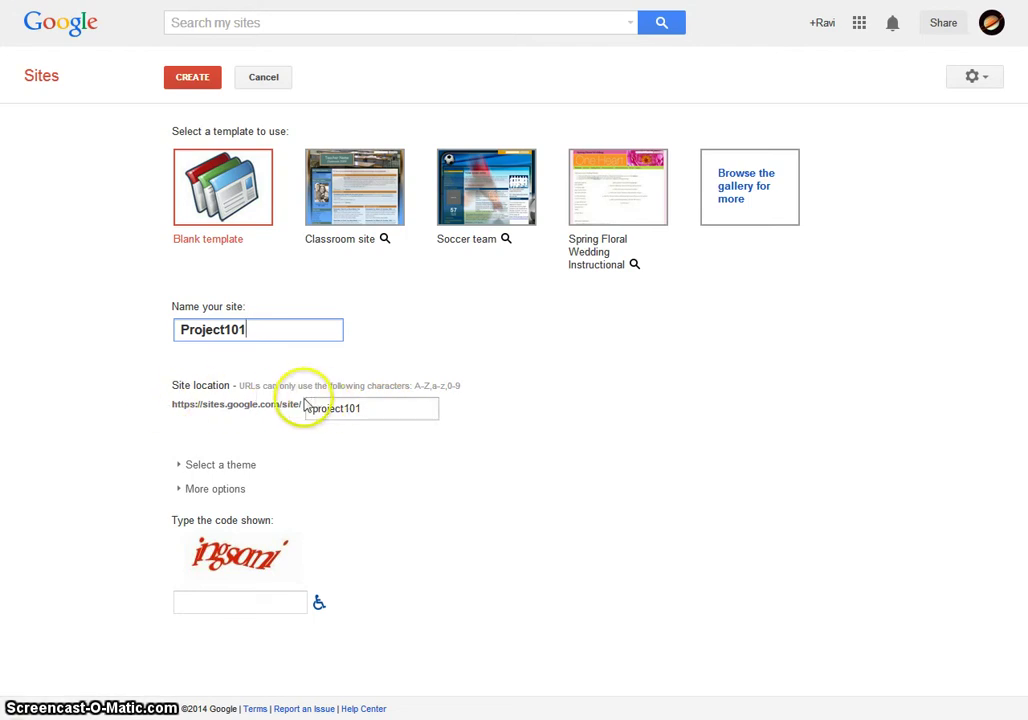
# - Edit the Site location field so the address reads project101
pyautogui.click(375, 410)
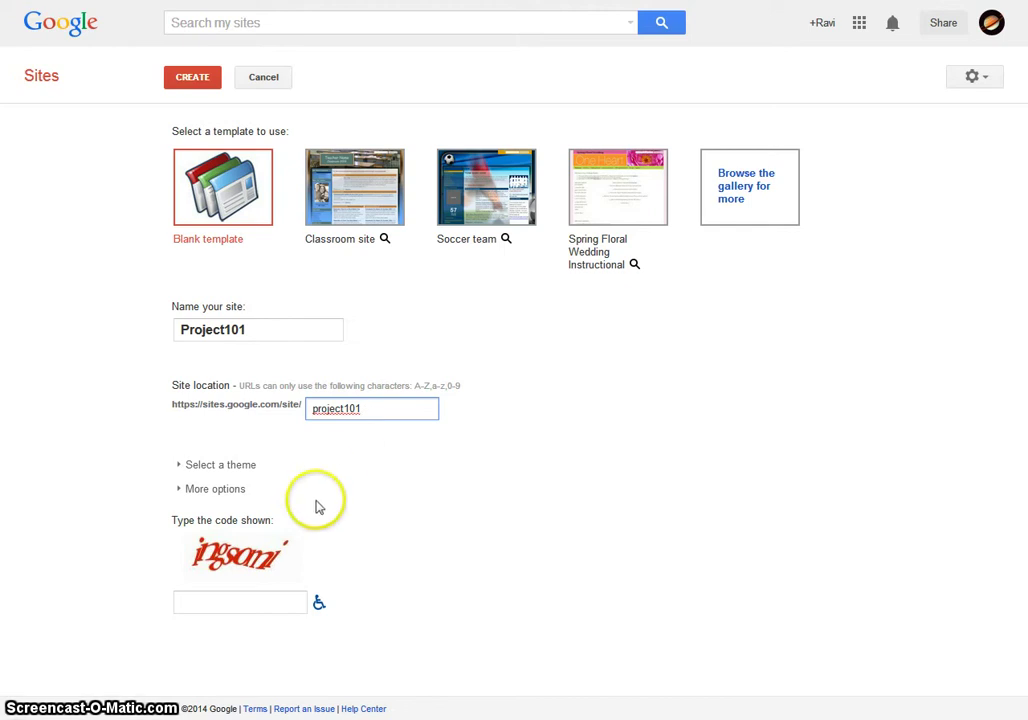
# - Choose the Launch default theme for the new site
pyautogui.click(232, 466)
pyautogui.scroll(-1, 360, 555)
pyautogui.scroll(-5, 367, 560)
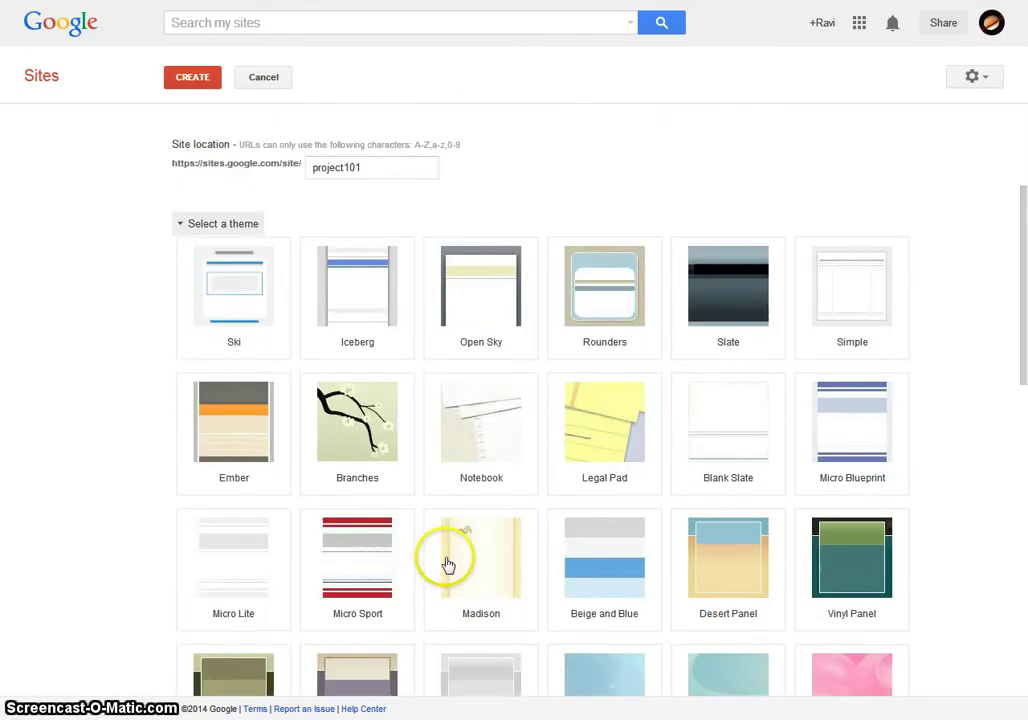
pyautogui.scroll(-3, 283, 531)
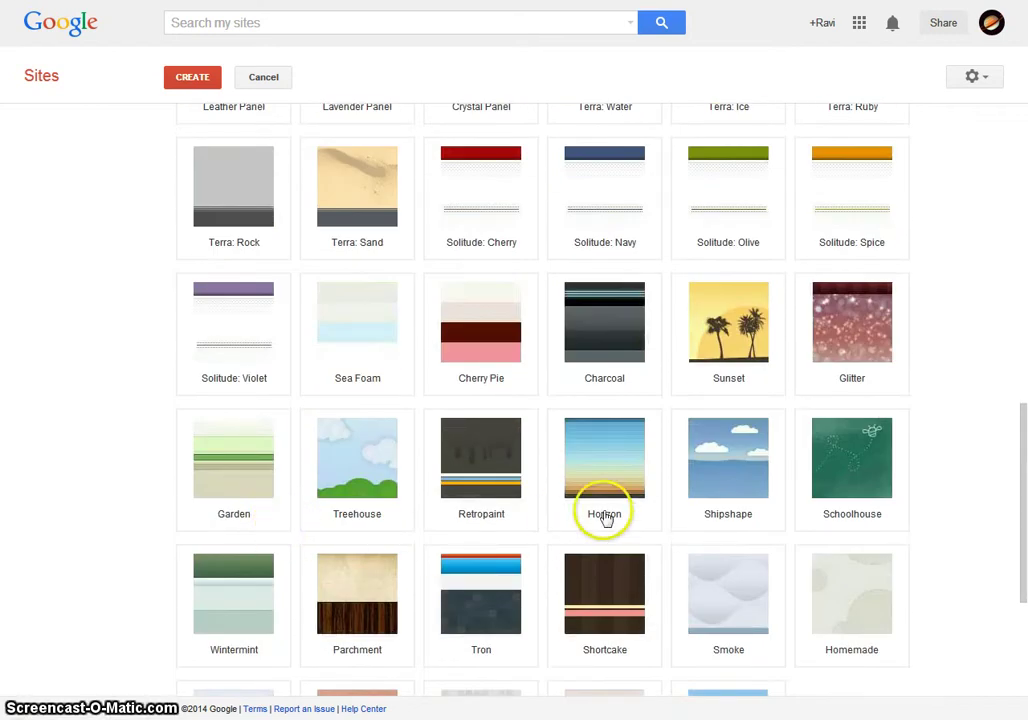
pyautogui.scroll(-3, 600, 440)
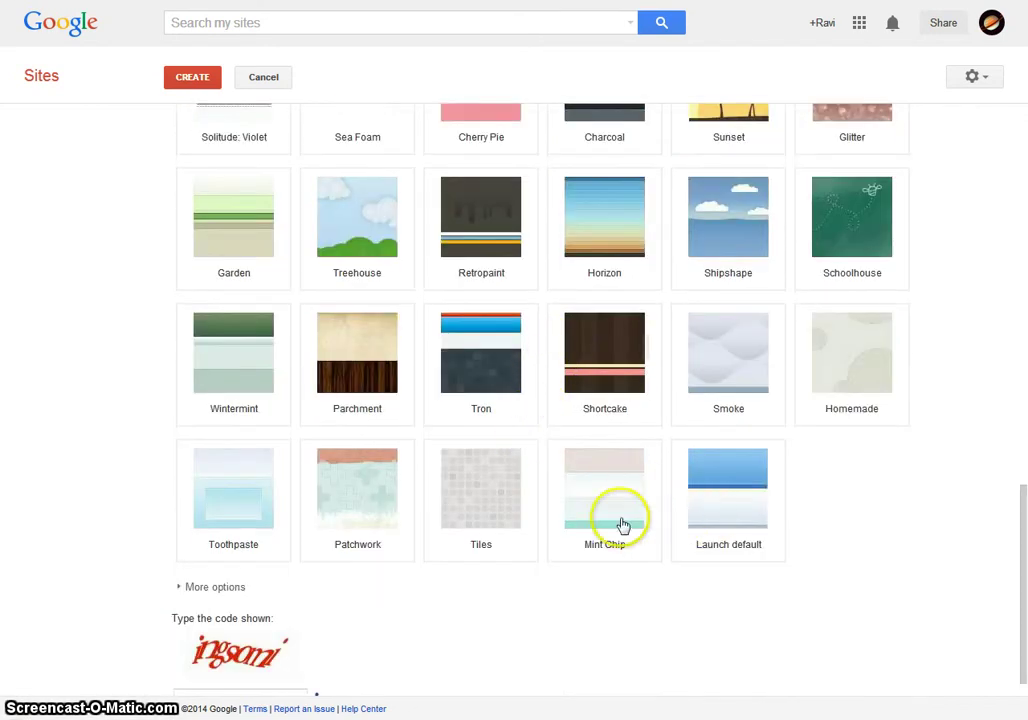
pyautogui.scroll(-1, 481, 557)
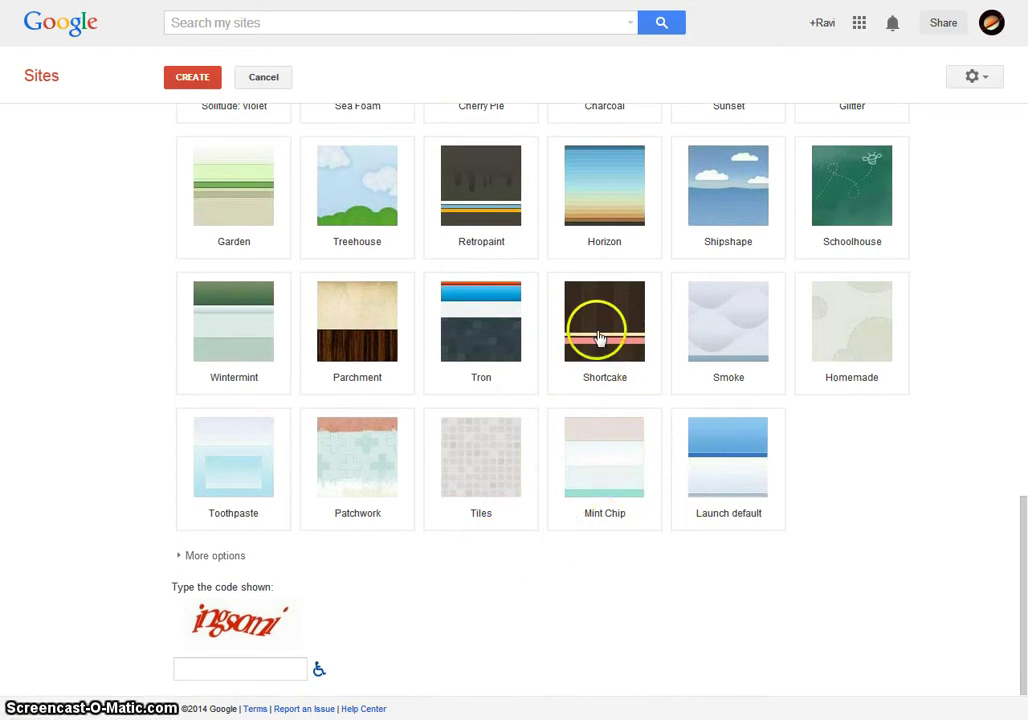
pyautogui.click(732, 449)
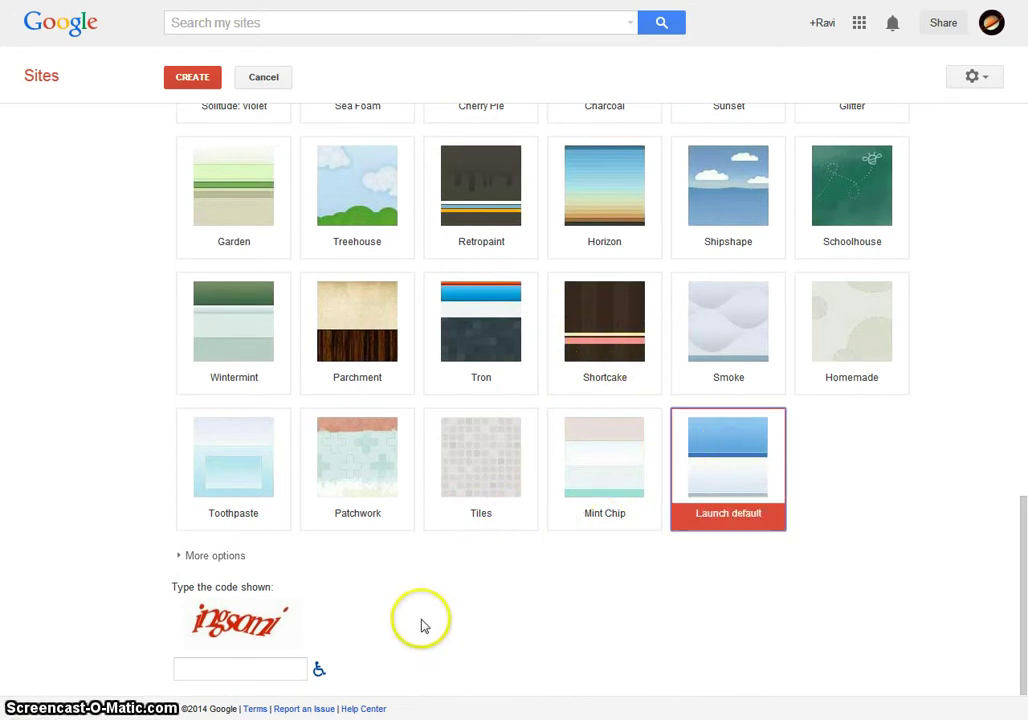
# - Set the site description to 'My Project', enter the verification code and submit
pyautogui.click(216, 555)
pyautogui.scroll(-1, 500, 610)
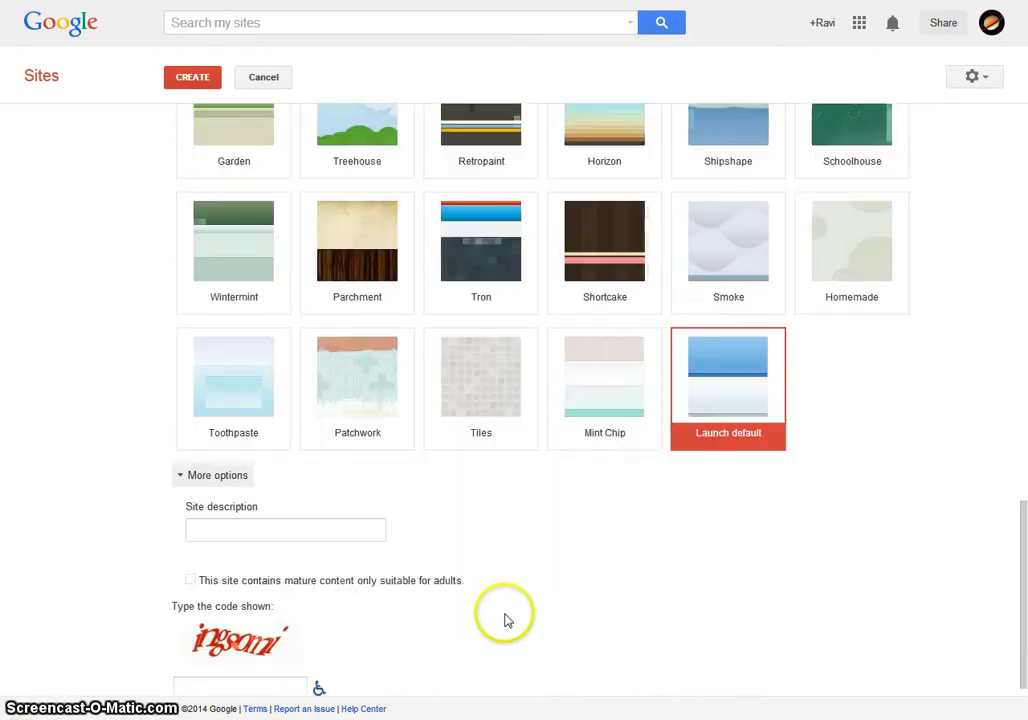
pyautogui.scroll(-1, 505, 620)
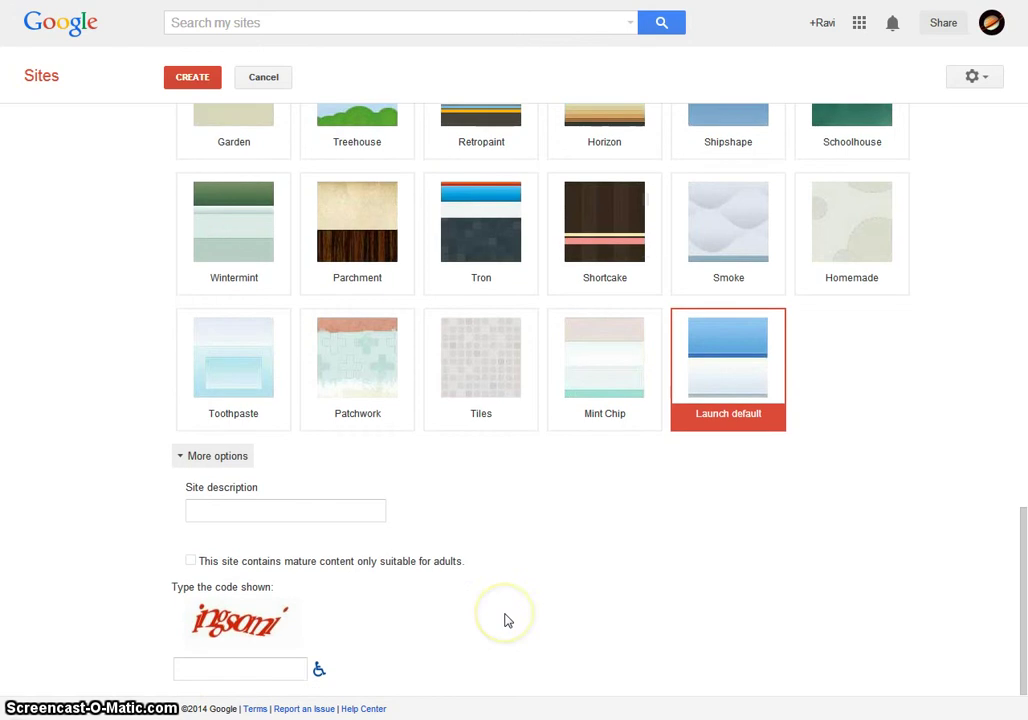
pyautogui.click(242, 514)
pyautogui.write('My Project')
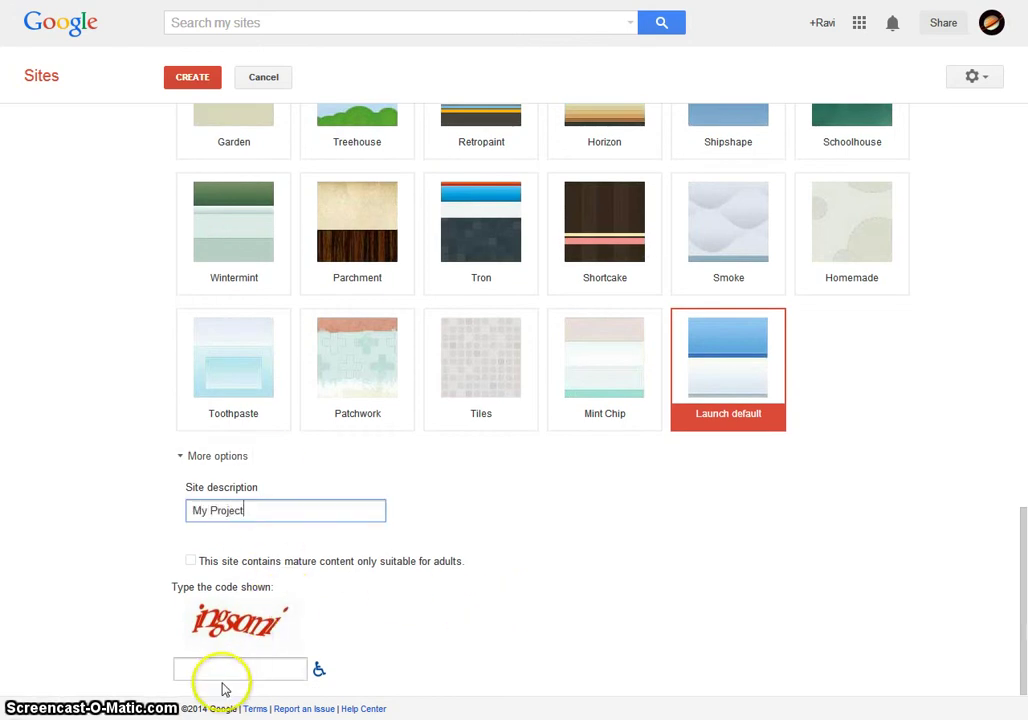
pyautogui.click(227, 674)
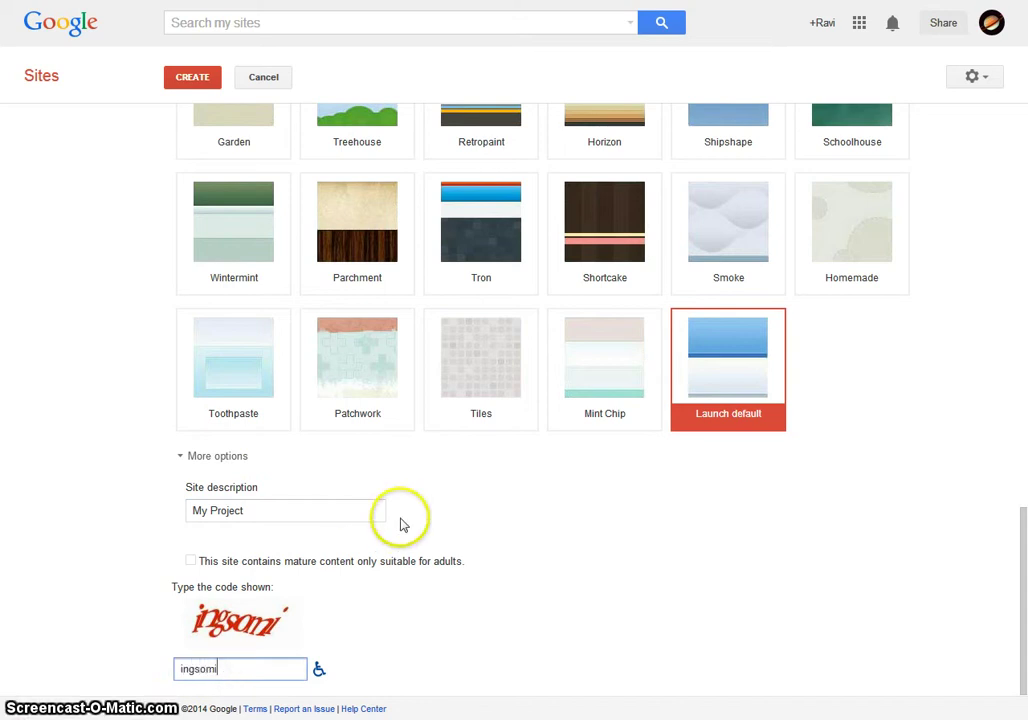
pyautogui.scroll(6, 307, 338)
pyautogui.click(203, 77)
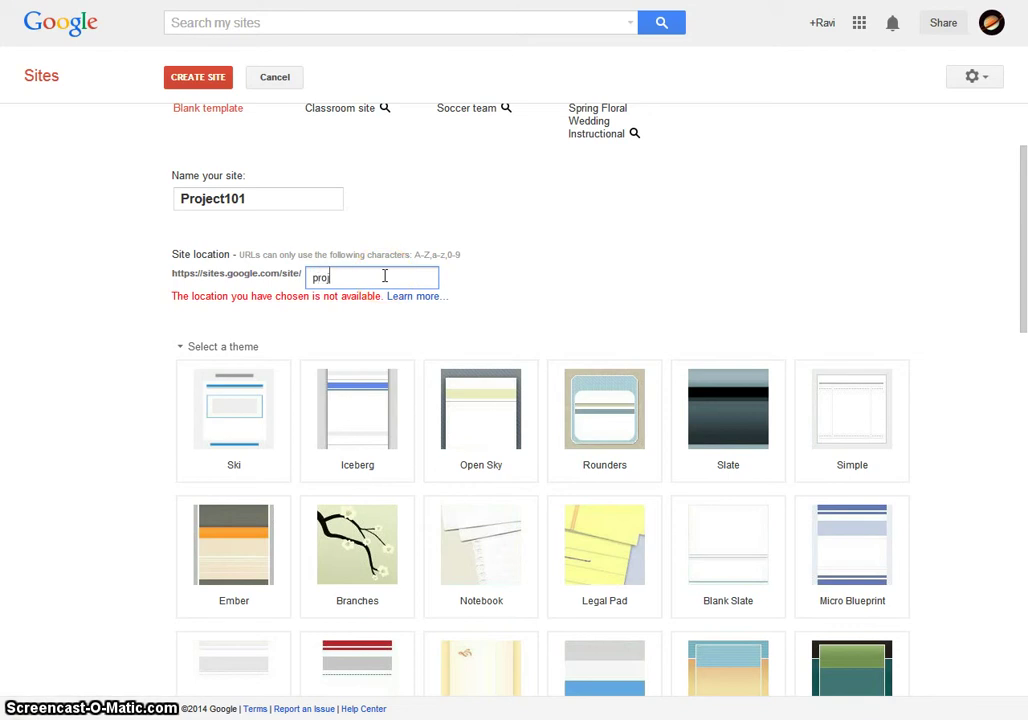
# - Replace the rejected site location with 123456weird
pyautogui.click(176, 86)
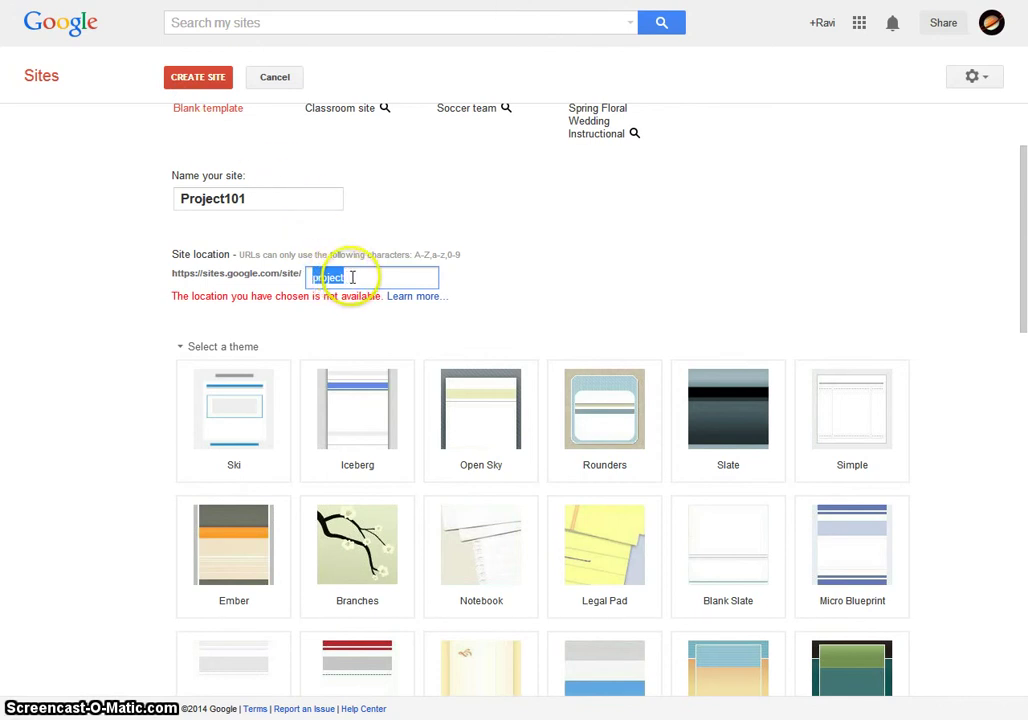
pyautogui.write('1234')
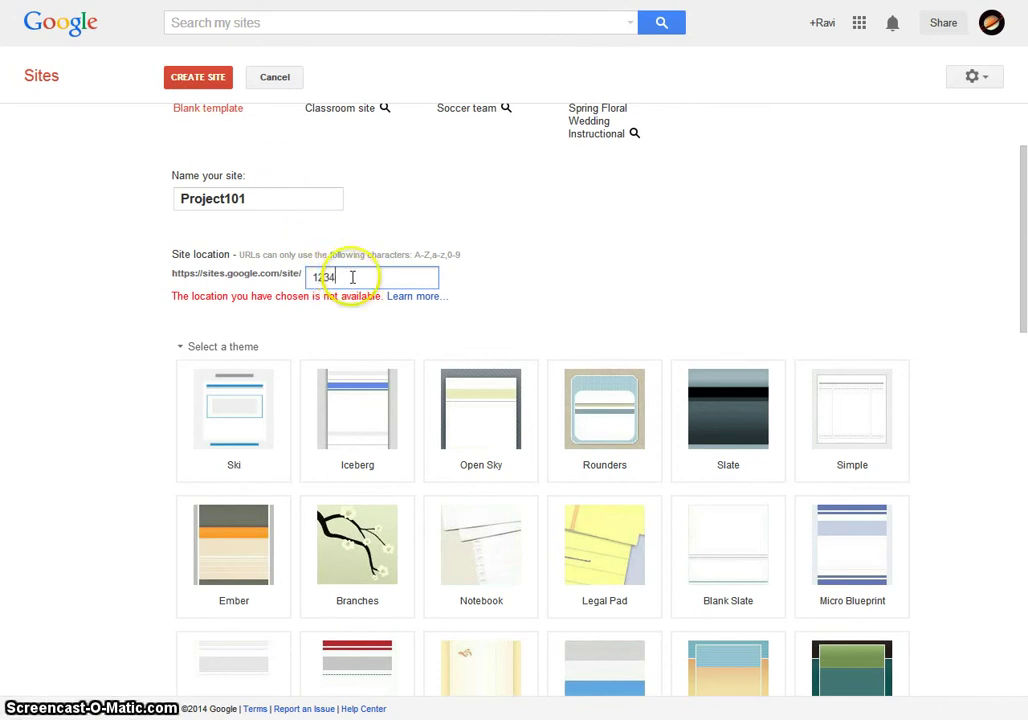
pyautogui.write('56weird')
# - Submit the site with the 123456weird location and open the Origamathon Welcome page
pyautogui.click(207, 78)
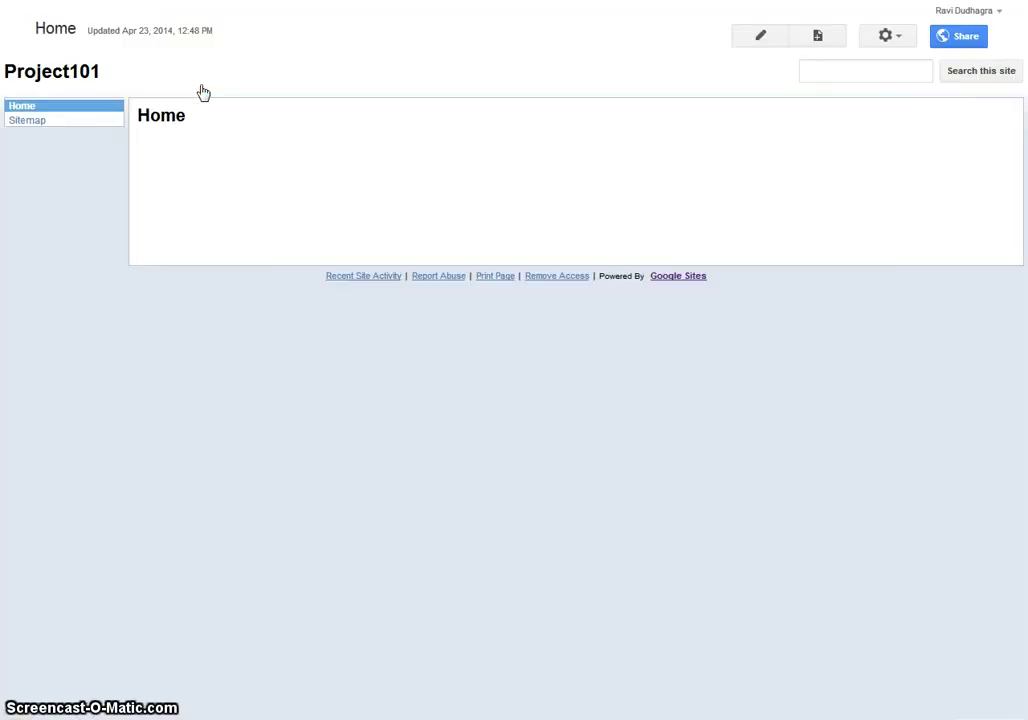
pyautogui.click(186, 107)
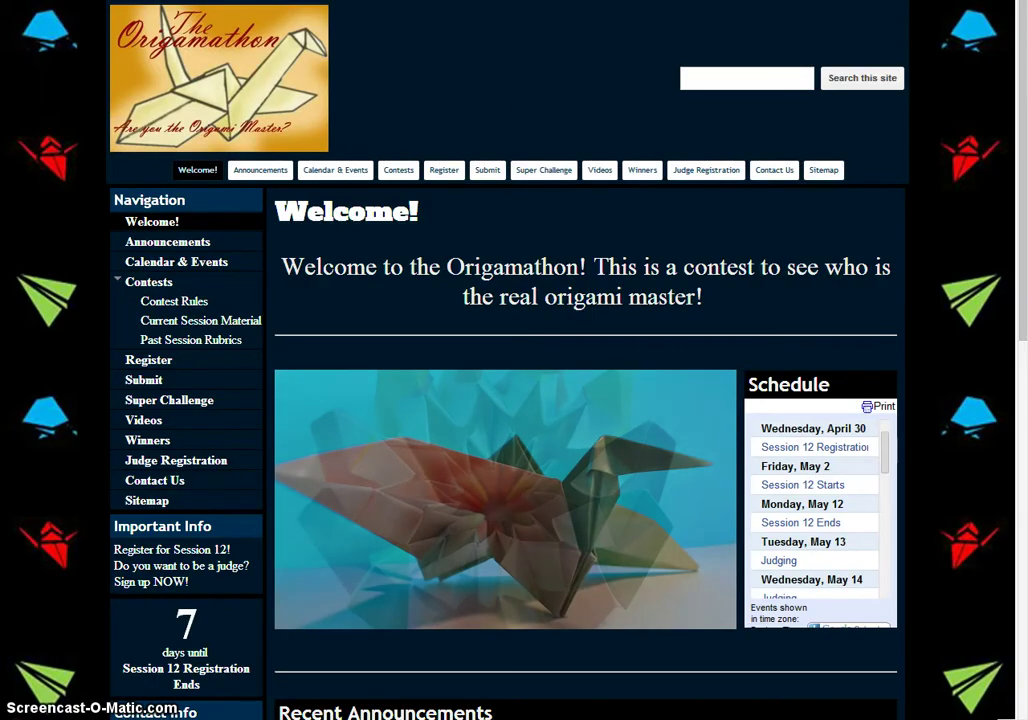
# - Browse the Origamathon Welcome page, then view Contest Rules and its Submission section
pyautogui.scroll(-5, 540, 110)
pyautogui.scroll(5, 539, 110)
pyautogui.scroll(-2, 562, 145)
pyautogui.scroll(2, 562, 145)
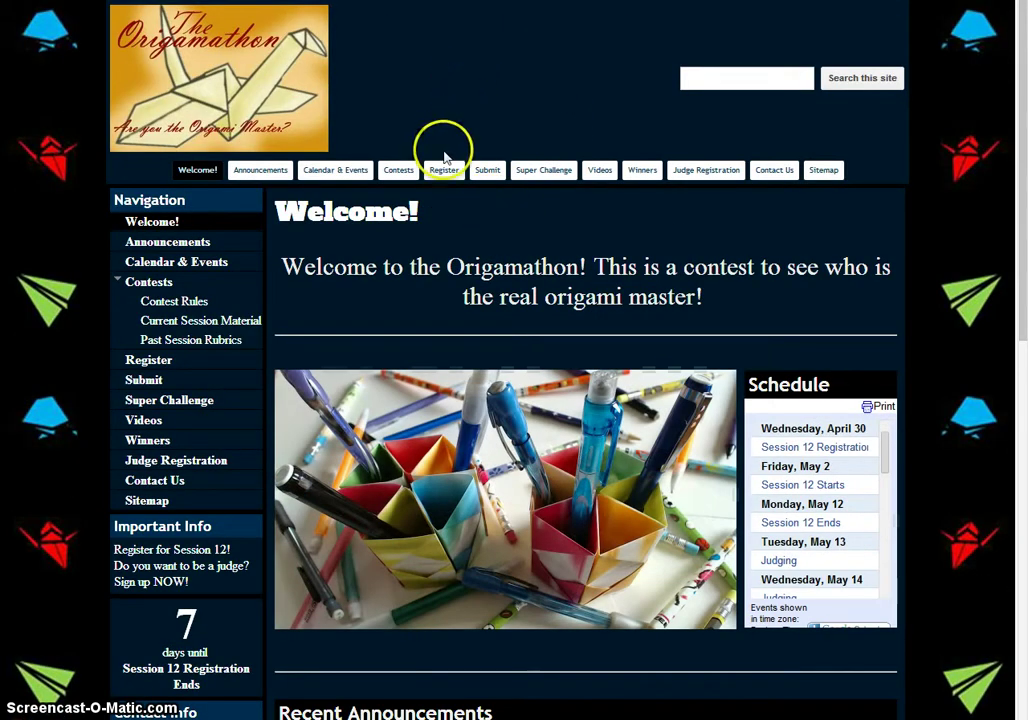
pyautogui.moveTo(397, 172)
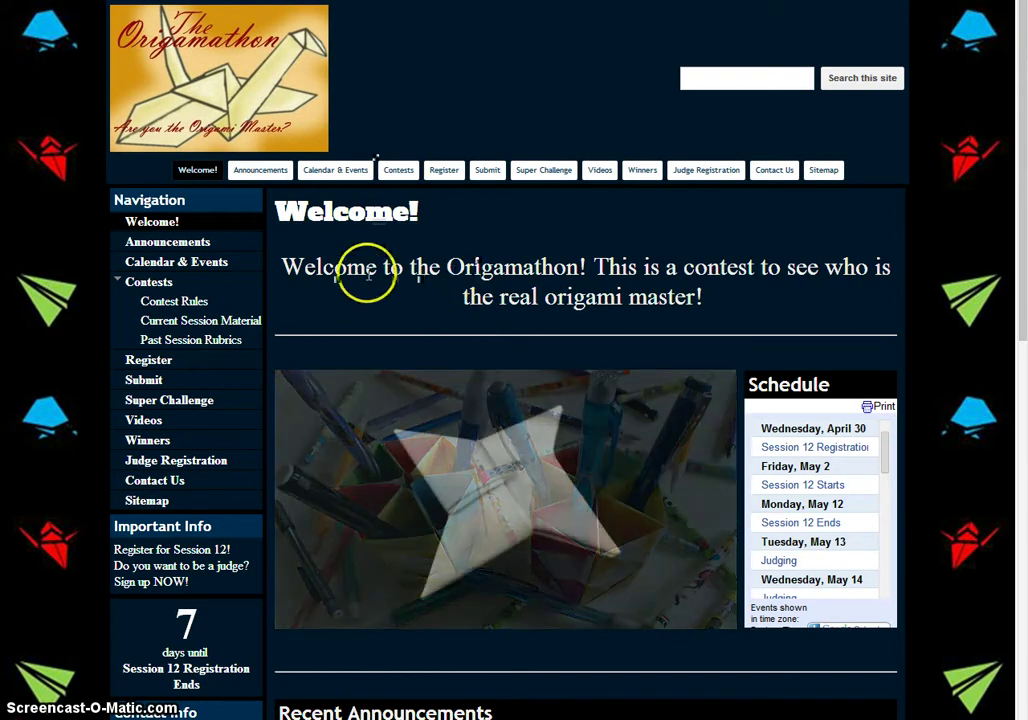
pyautogui.scroll(-4, 362, 291)
pyautogui.scroll(-4, 340, 300)
pyautogui.scroll(4, 248, 321)
pyautogui.scroll(-4, 250, 327)
pyautogui.scroll(8, 250, 327)
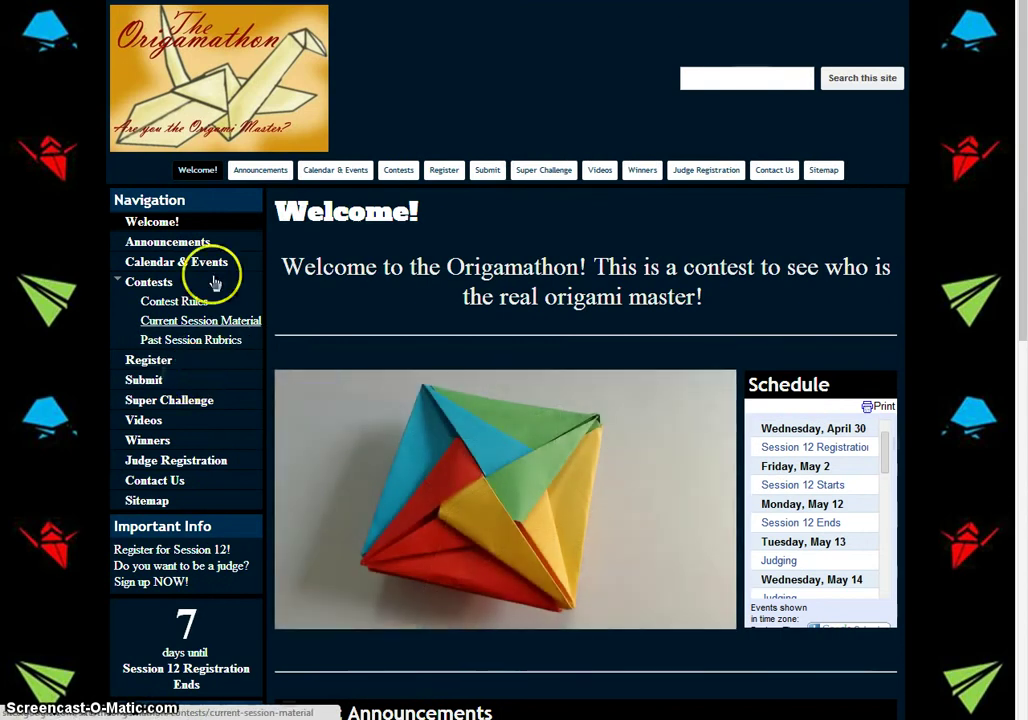
pyautogui.click(165, 302)
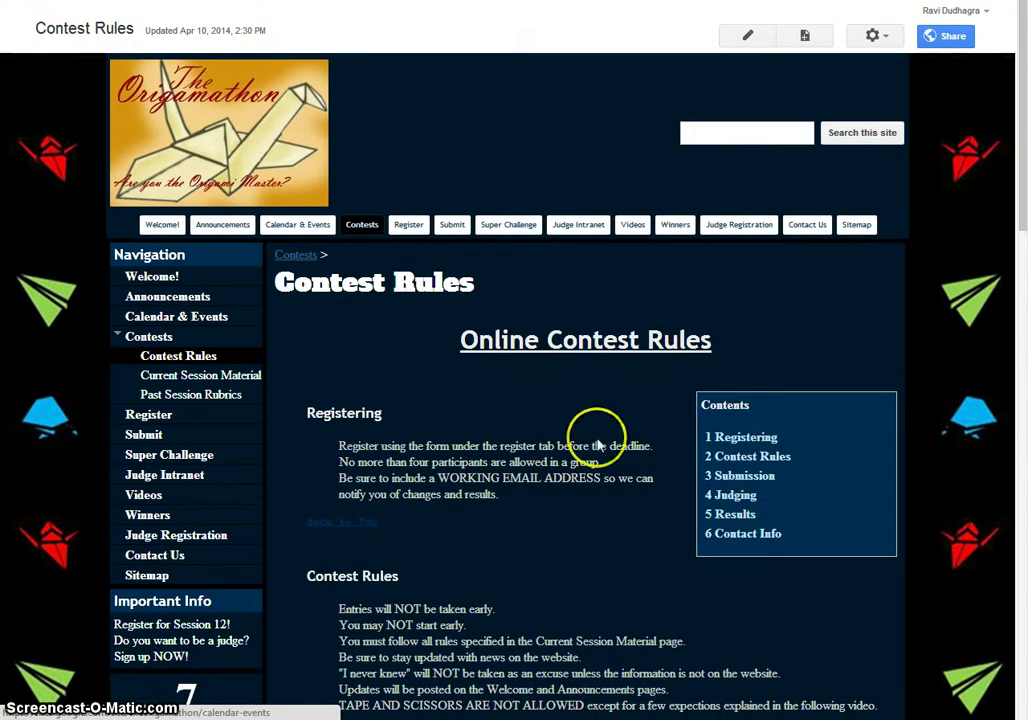
pyautogui.click(740, 480)
pyautogui.scroll(5, 174, 355)
pyautogui.scroll(2, 148, 60)
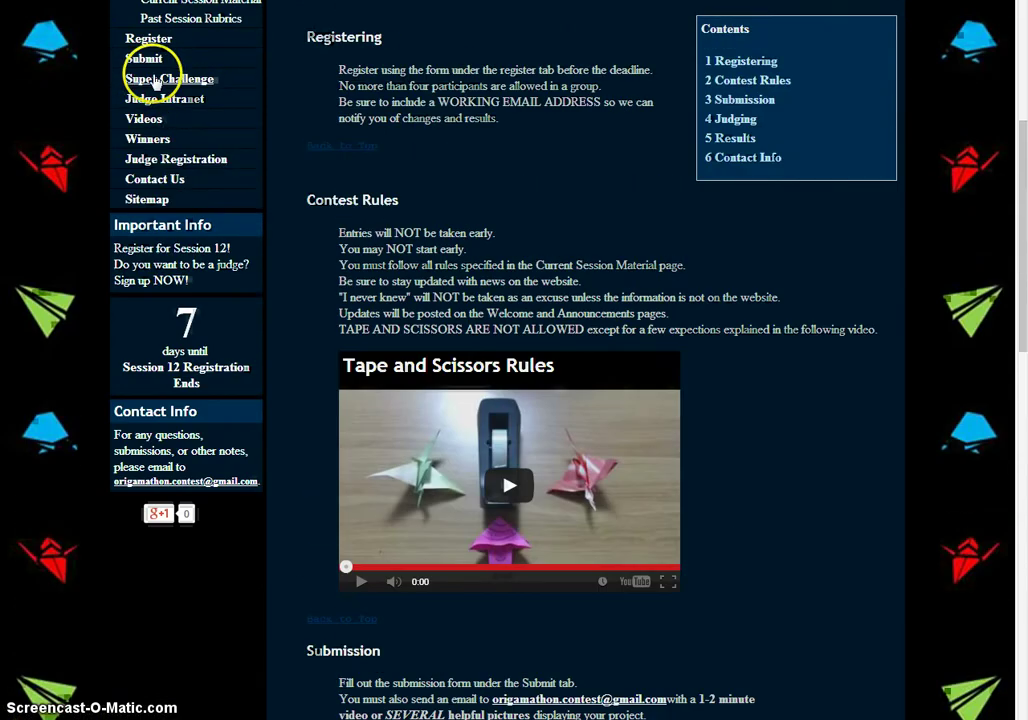
# - View the Origamathon Judge Registration and Past Session Rubrics pages
pyautogui.click(175, 159)
pyautogui.scroll(-3, 310, 330)
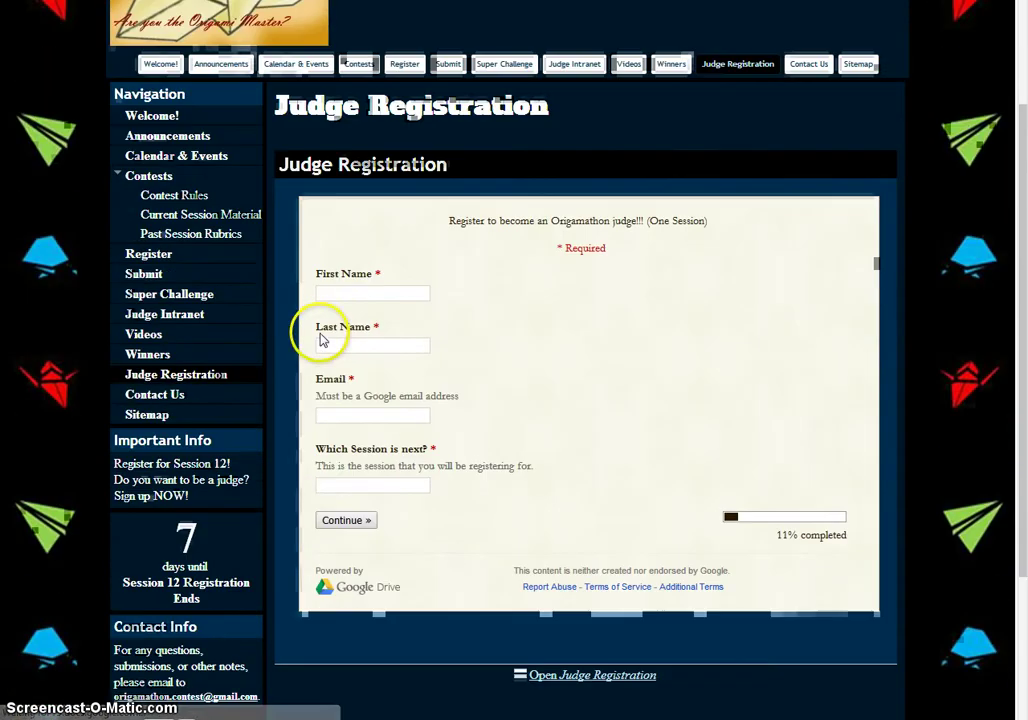
pyautogui.click(175, 234)
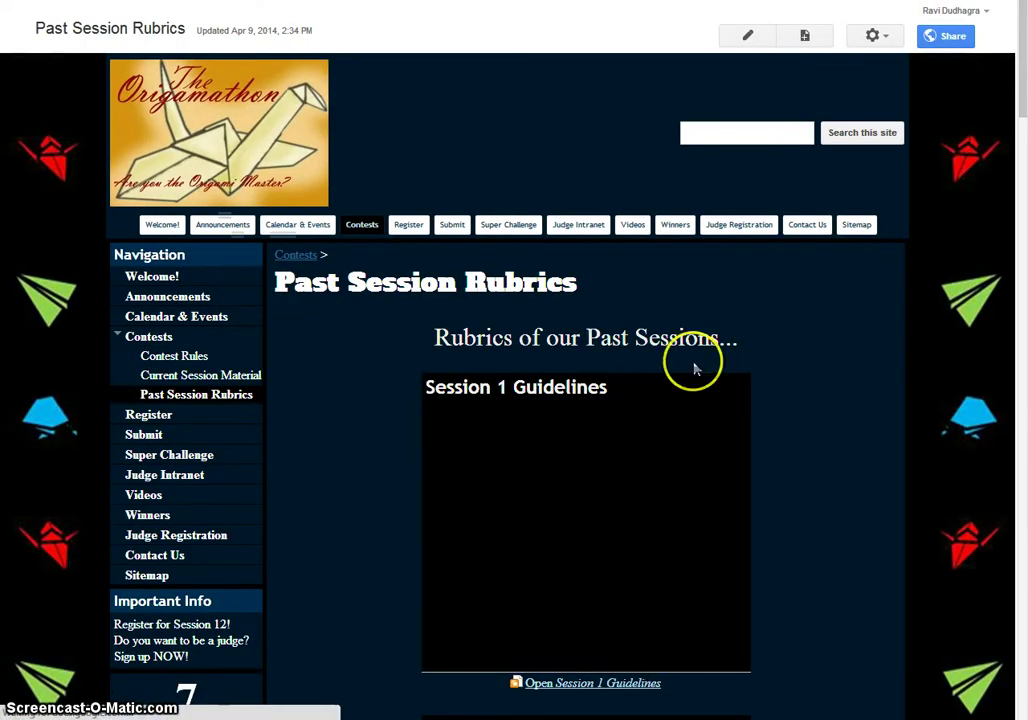
pyautogui.scroll(-9, 876, 426)
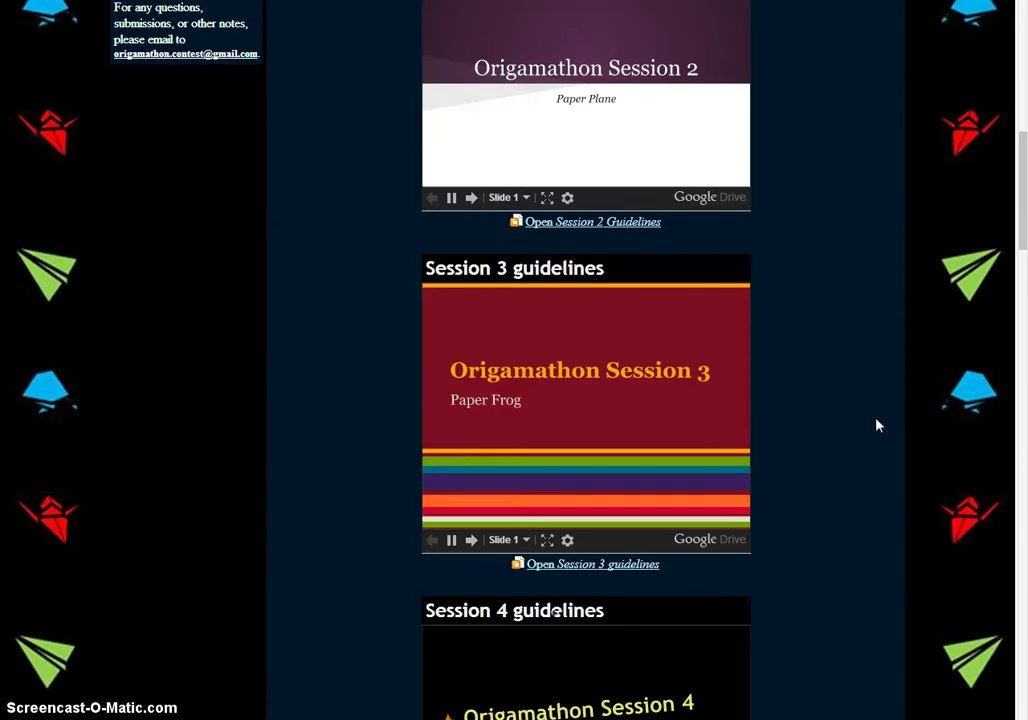
pyautogui.scroll(10, 876, 426)
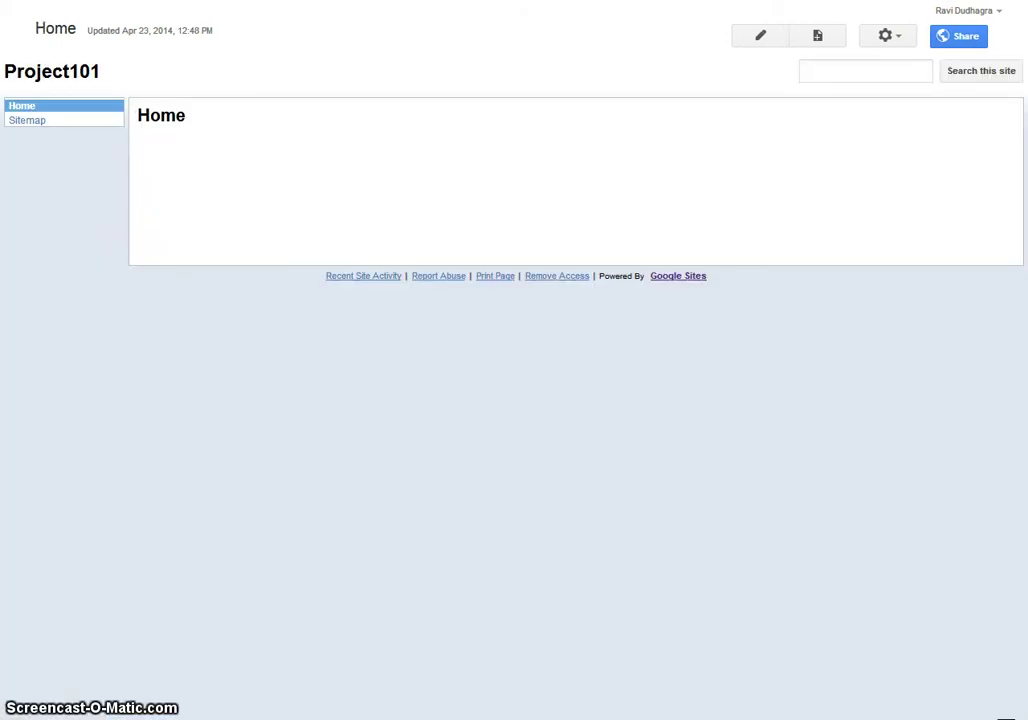
# - Open Manage site from the gear menu and review Project101's General settings
pyautogui.click(893, 40)
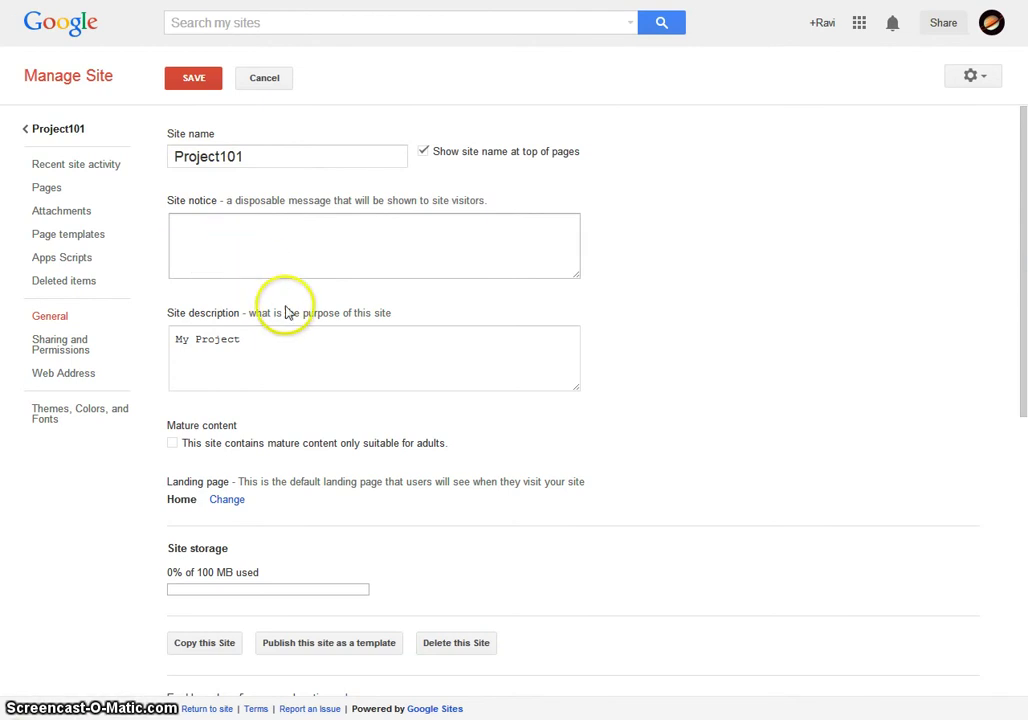
pyautogui.scroll(-3, 300, 335)
pyautogui.scroll(-7, 300, 347)
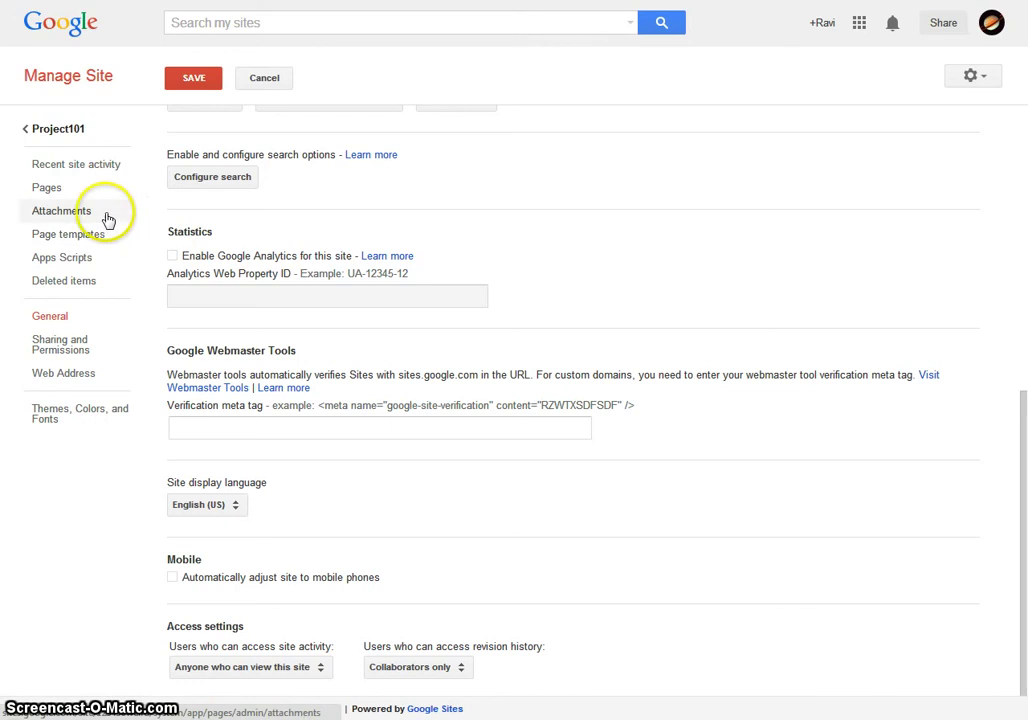
# - Give the entire page a custom dark blue background colour in Themes, Colors, and Fonts
pyautogui.click(62, 408)
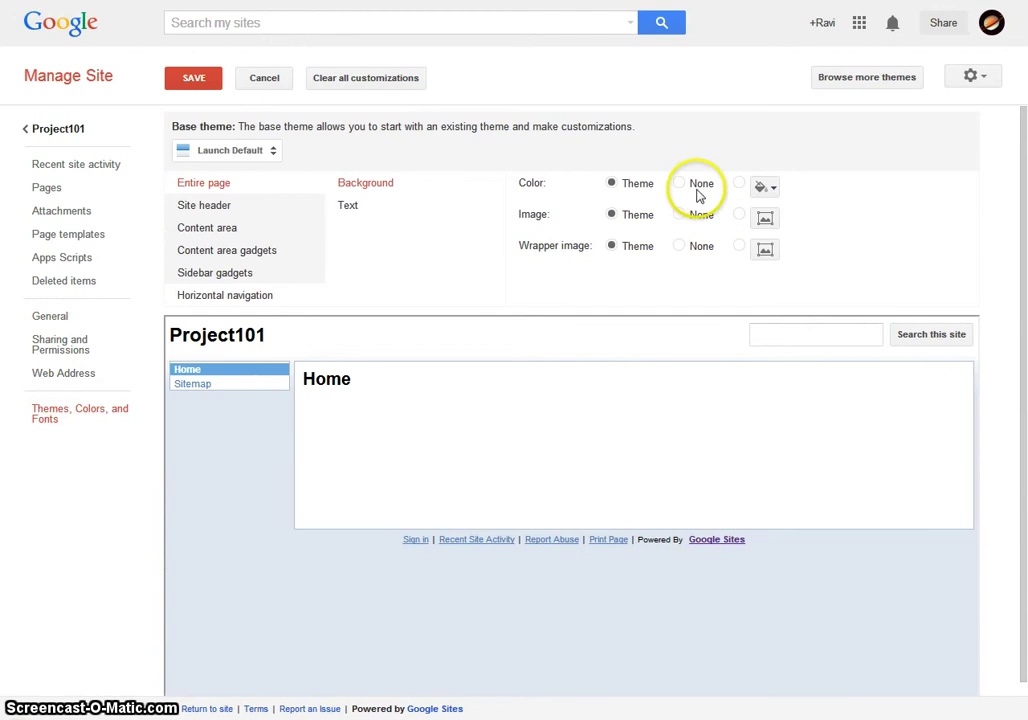
pyautogui.click(617, 189)
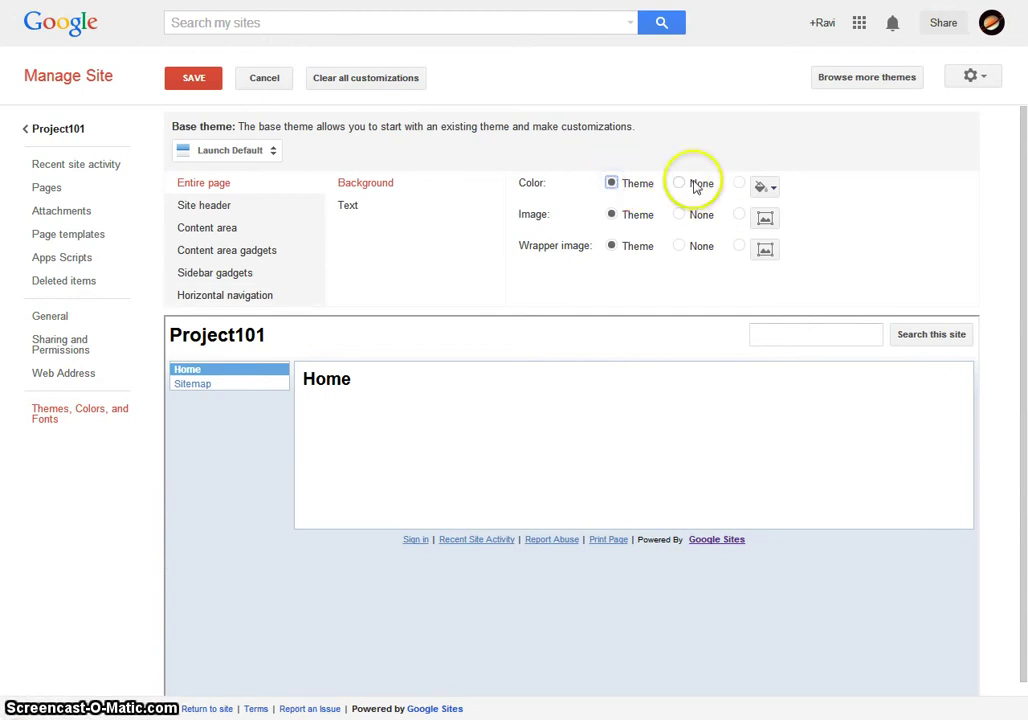
pyautogui.click(766, 187)
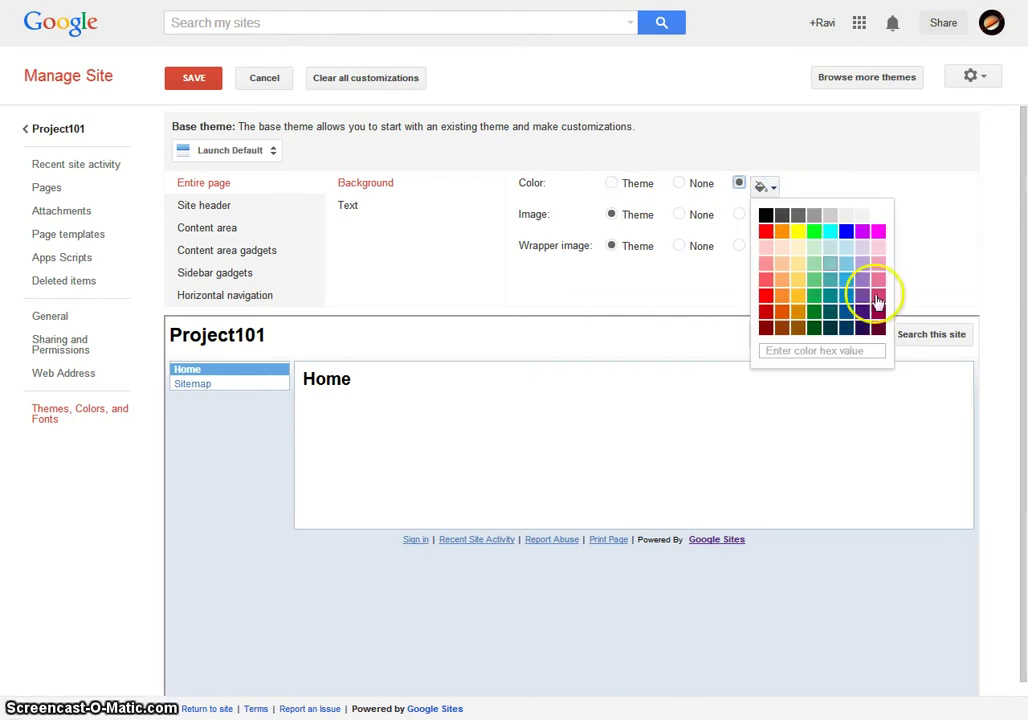
pyautogui.click(843, 328)
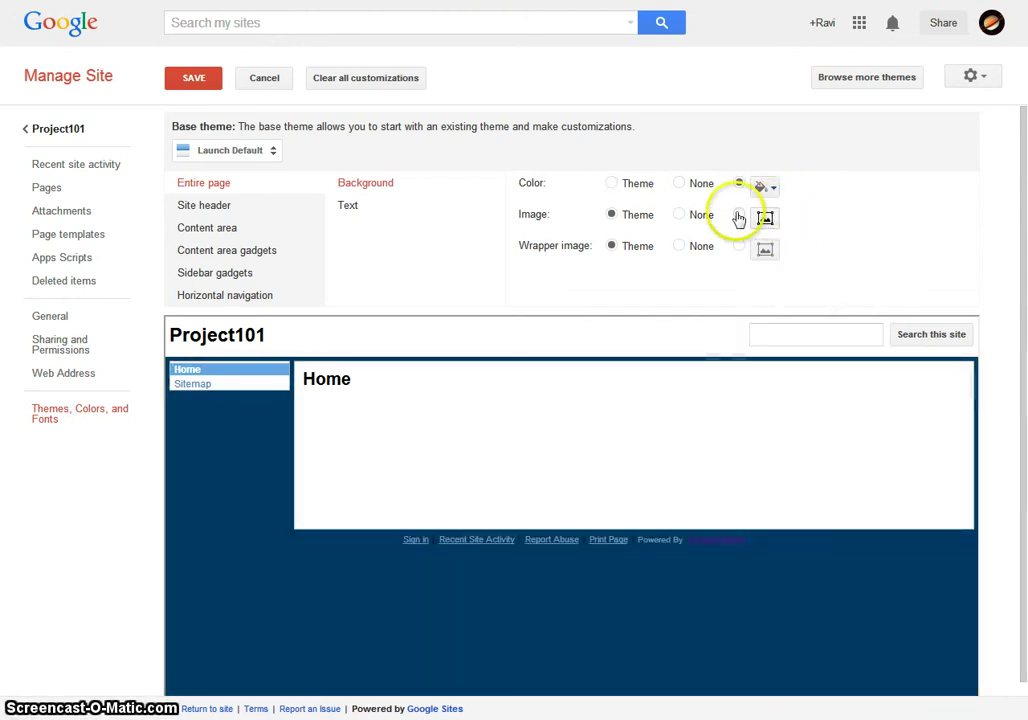
# - Find the darker navy shade #00003D in the online HTML colour picker and copy its hex value
pyautogui.hotkey('ctrl', 'Tab')
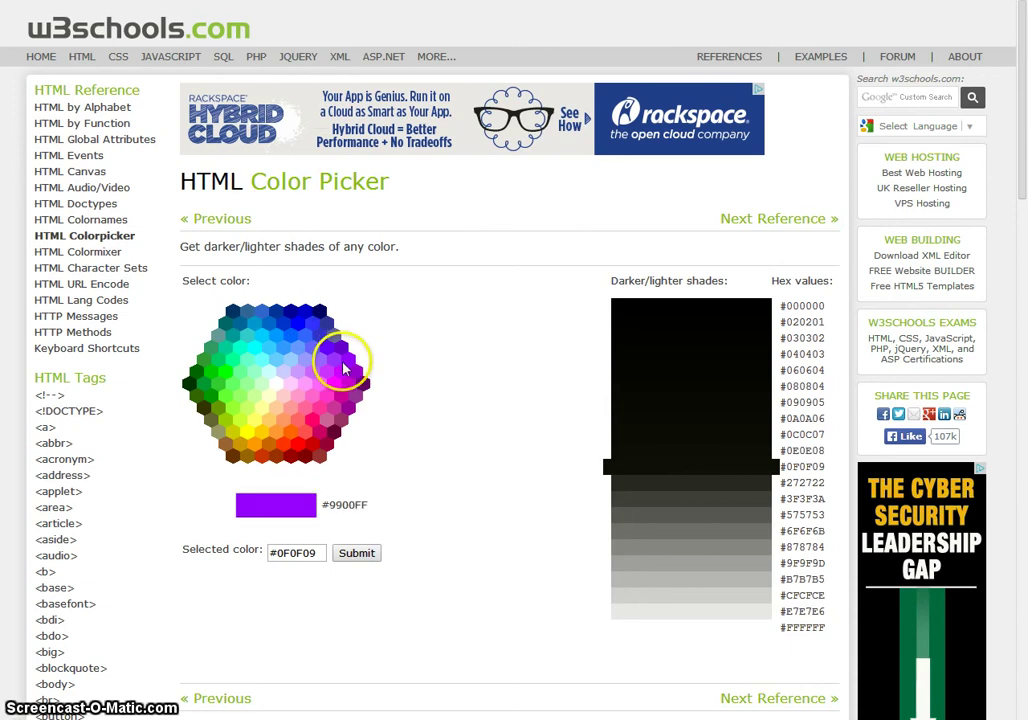
pyautogui.click(320, 311)
pyautogui.click(685, 406)
pyautogui.click(309, 553)
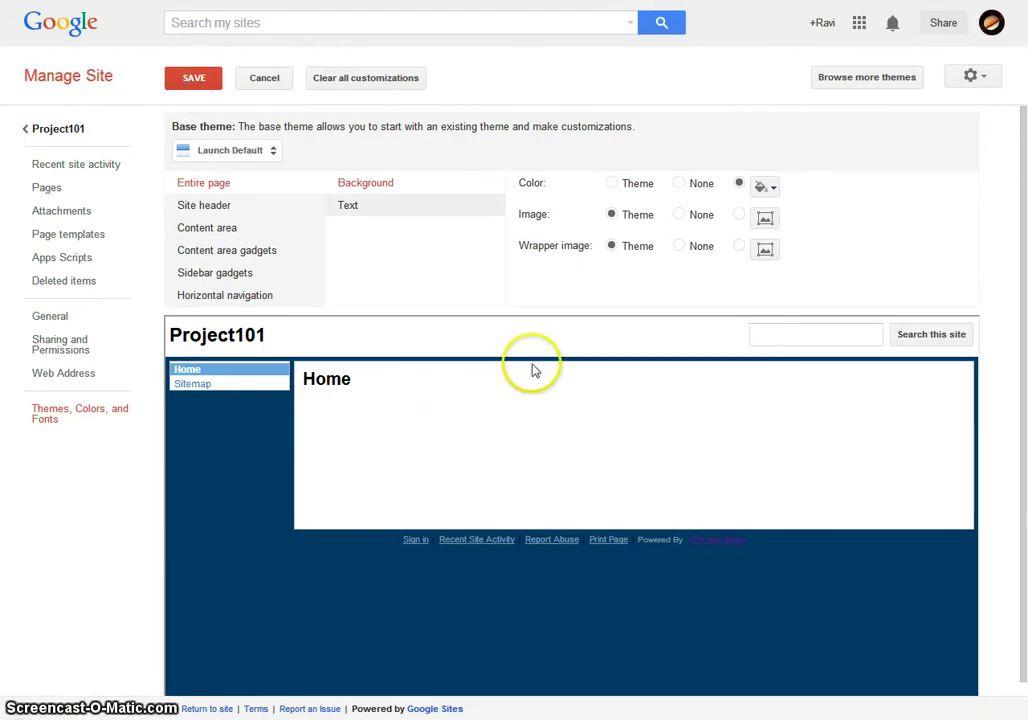
# - Set the page background colour to #00003D with no background image
pyautogui.click(762, 186)
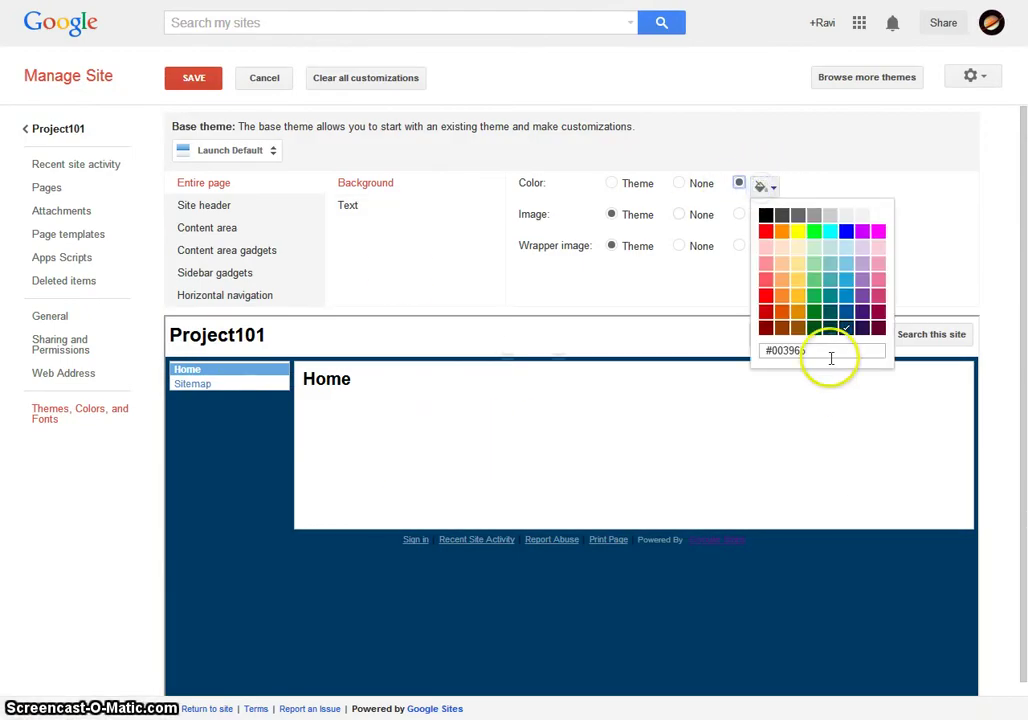
pyautogui.moveTo(826, 354); pyautogui.dragTo(730, 352)
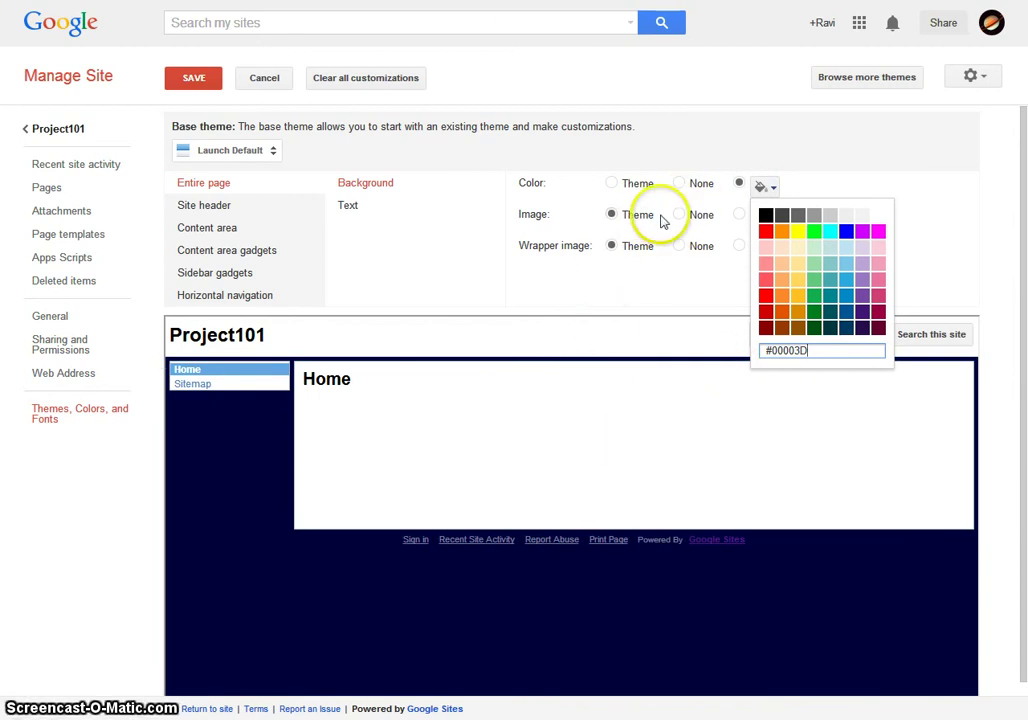
pyautogui.click(696, 222)
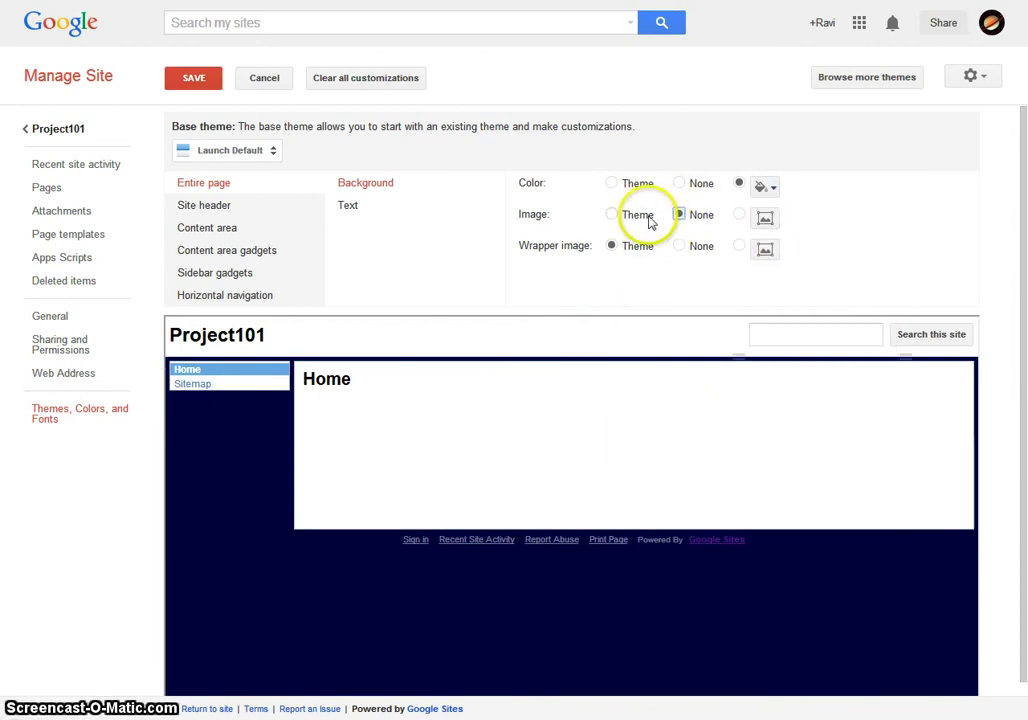
pyautogui.click(617, 219)
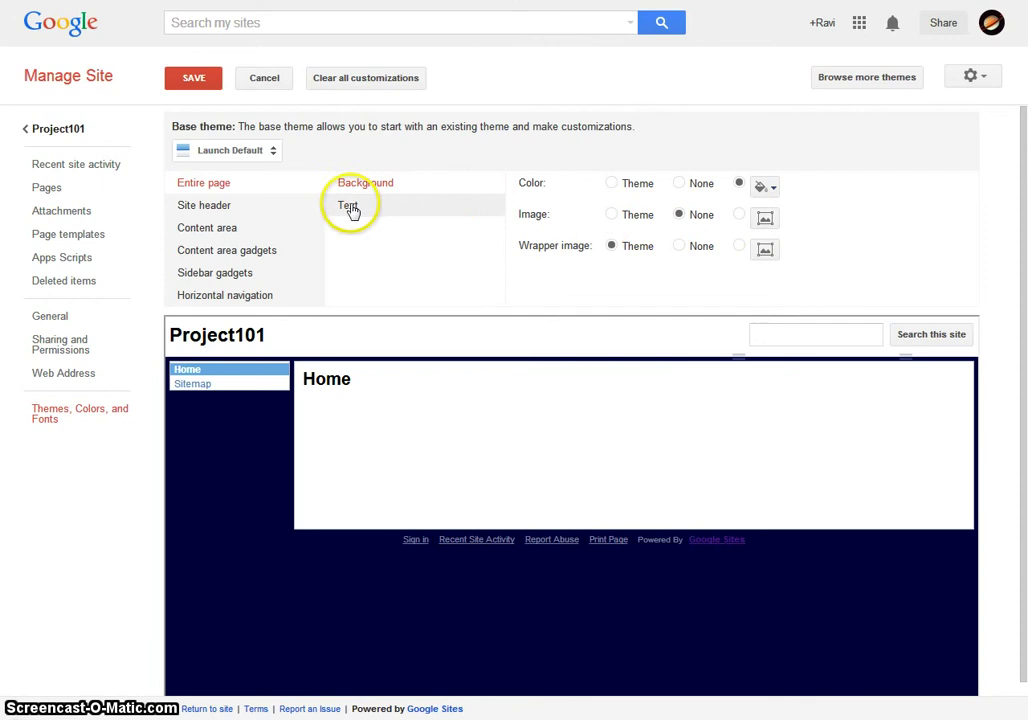
pyautogui.click(610, 215)
# - Give the entire page's text a custom grey colour
pyautogui.click(352, 206)
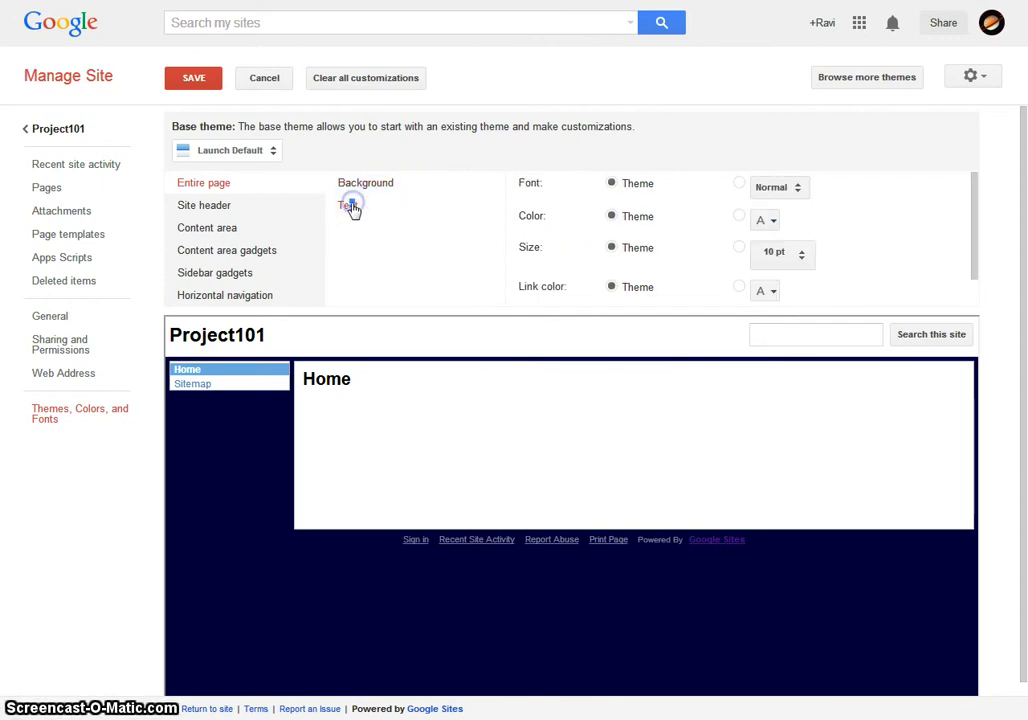
pyautogui.click(773, 221)
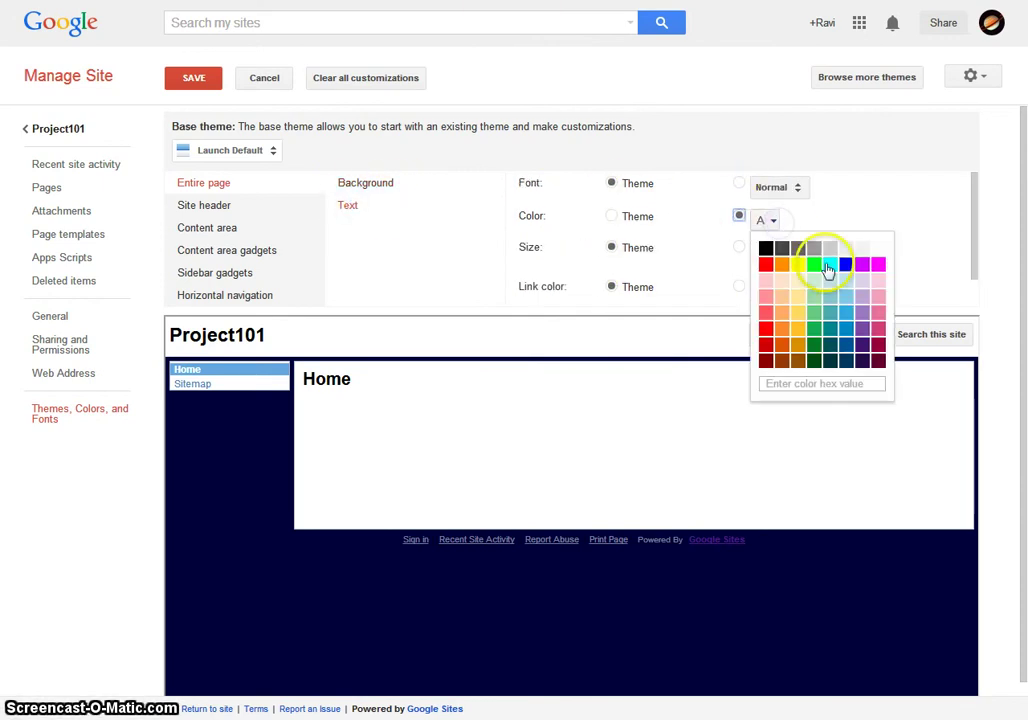
pyautogui.scroll(-1, 885, 262)
pyautogui.click(878, 248)
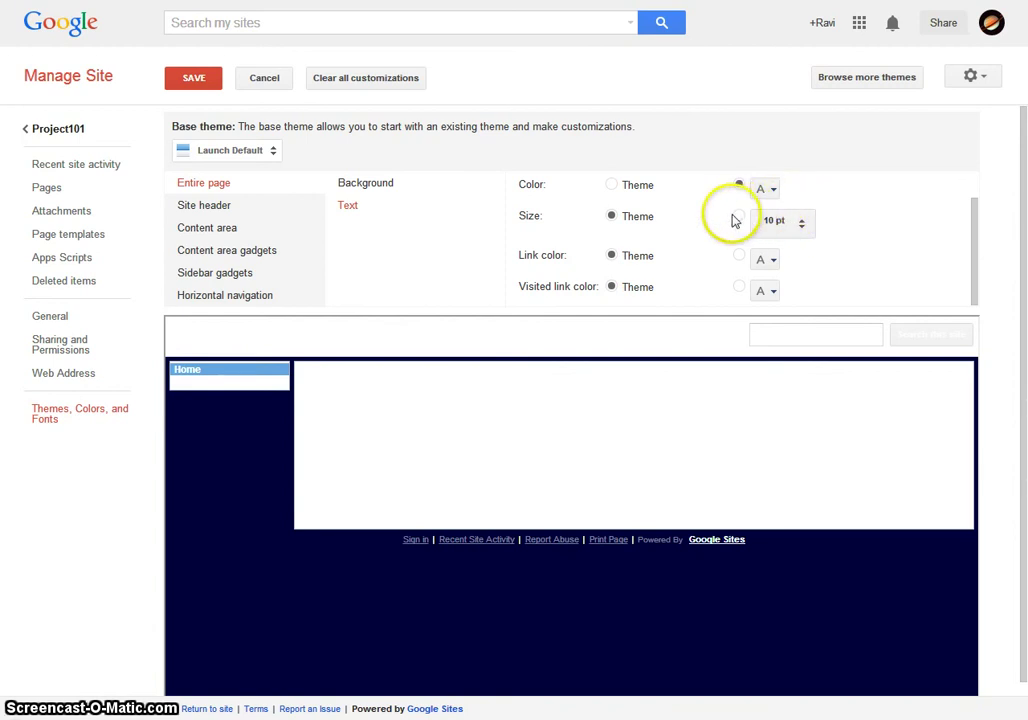
pyautogui.click(775, 190)
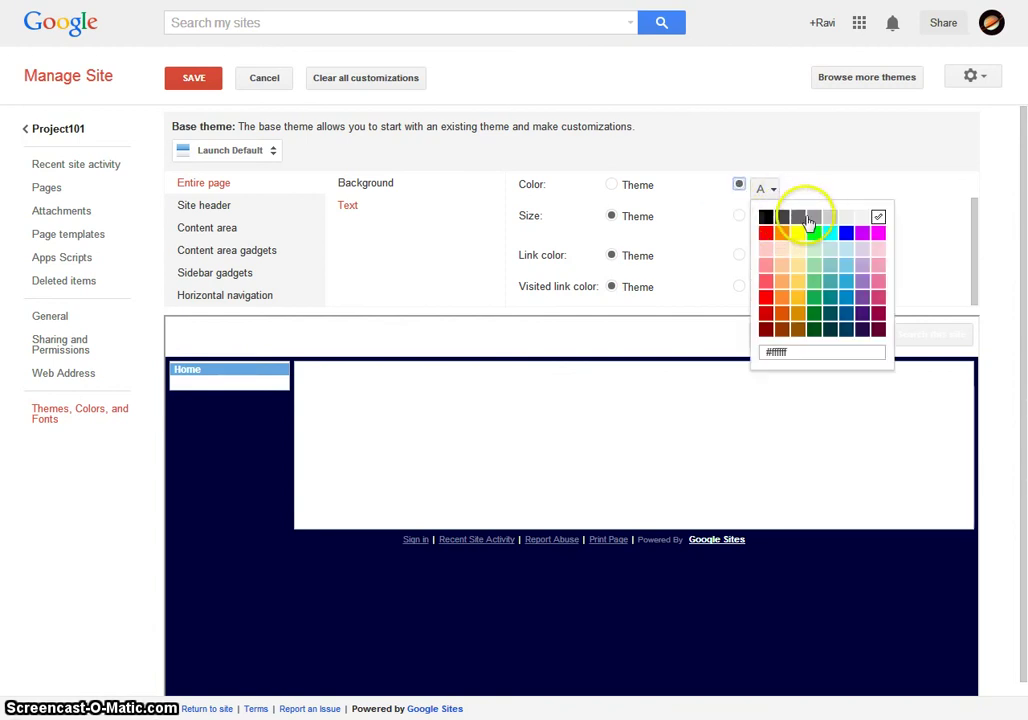
pyautogui.click(815, 220)
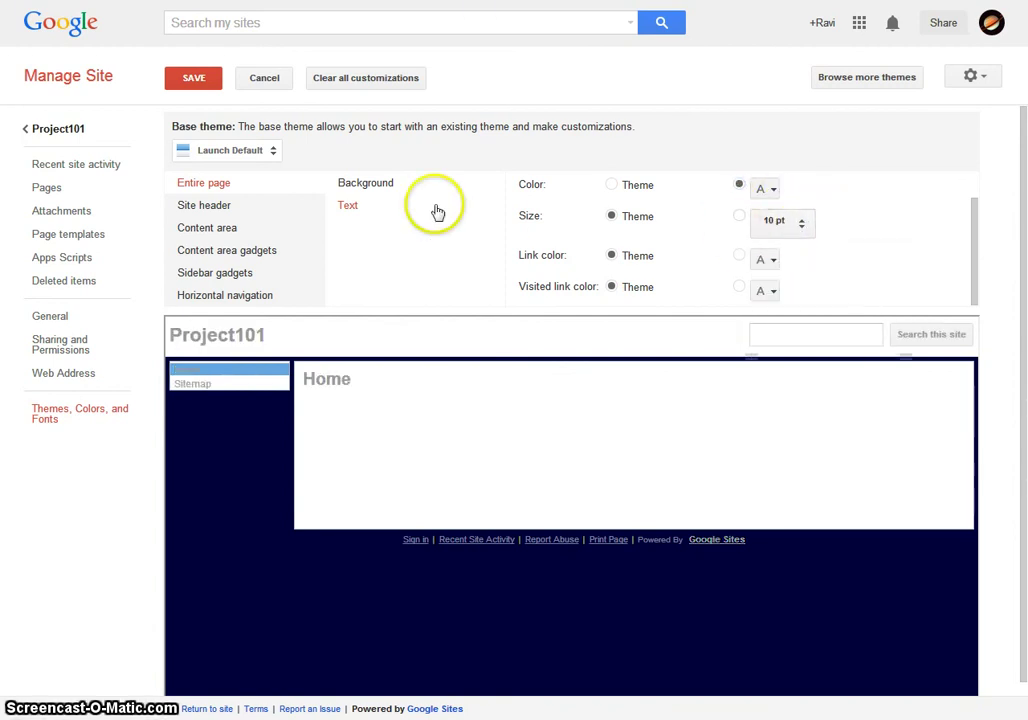
# - Try the Schoolhouse base theme, then switch to Solitude: Spice
pyautogui.click(255, 152)
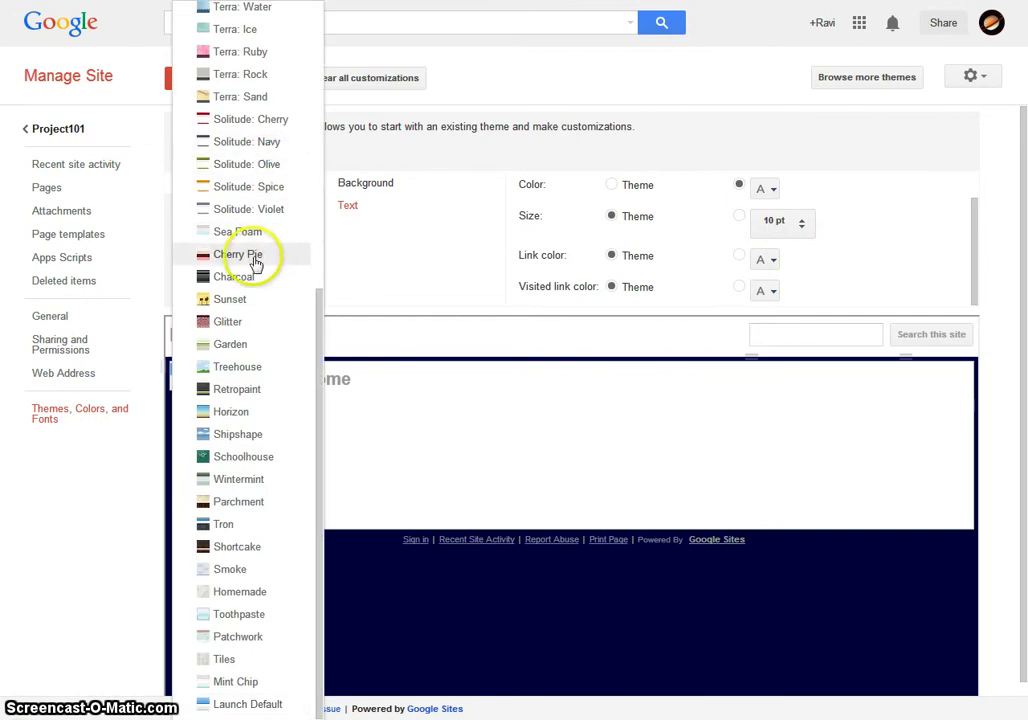
pyautogui.click(242, 457)
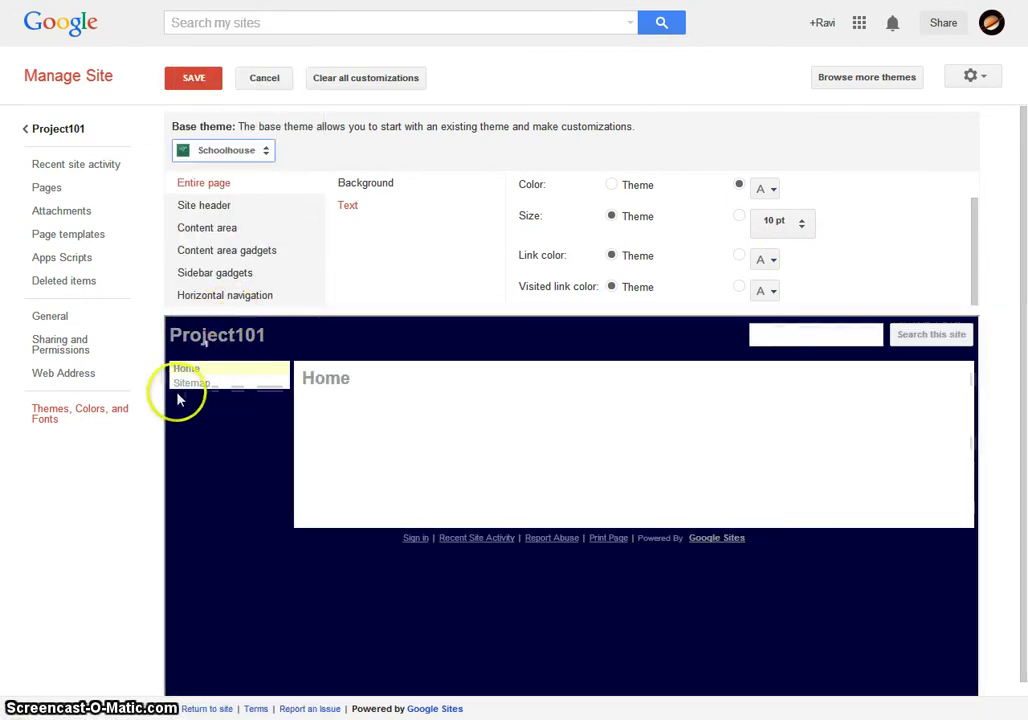
pyautogui.click(229, 149)
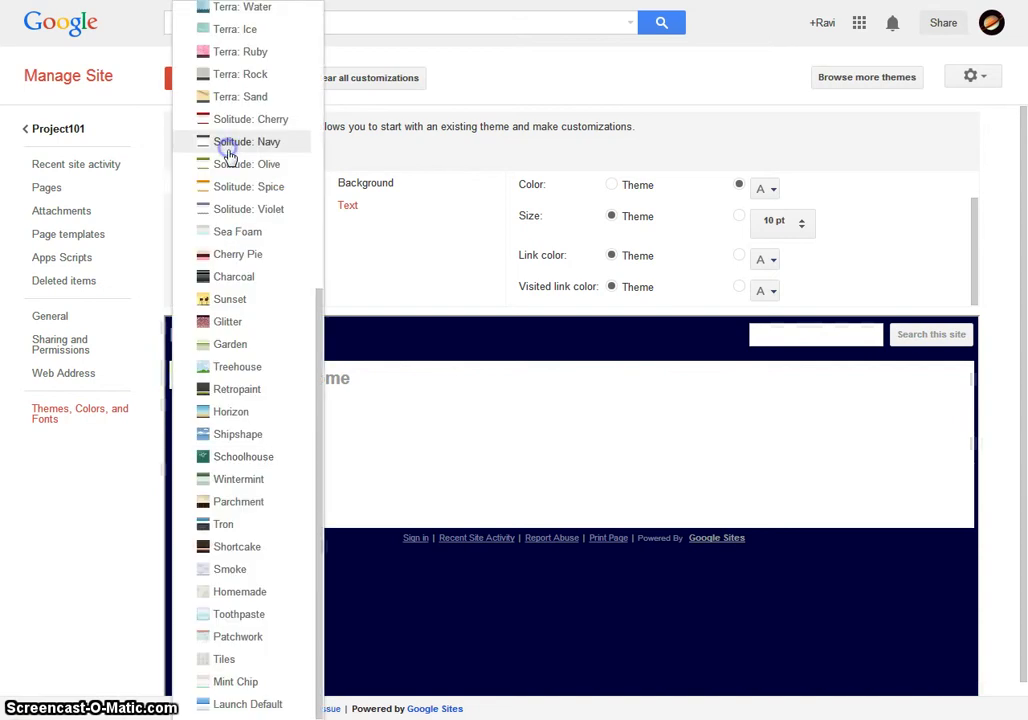
pyautogui.click(247, 190)
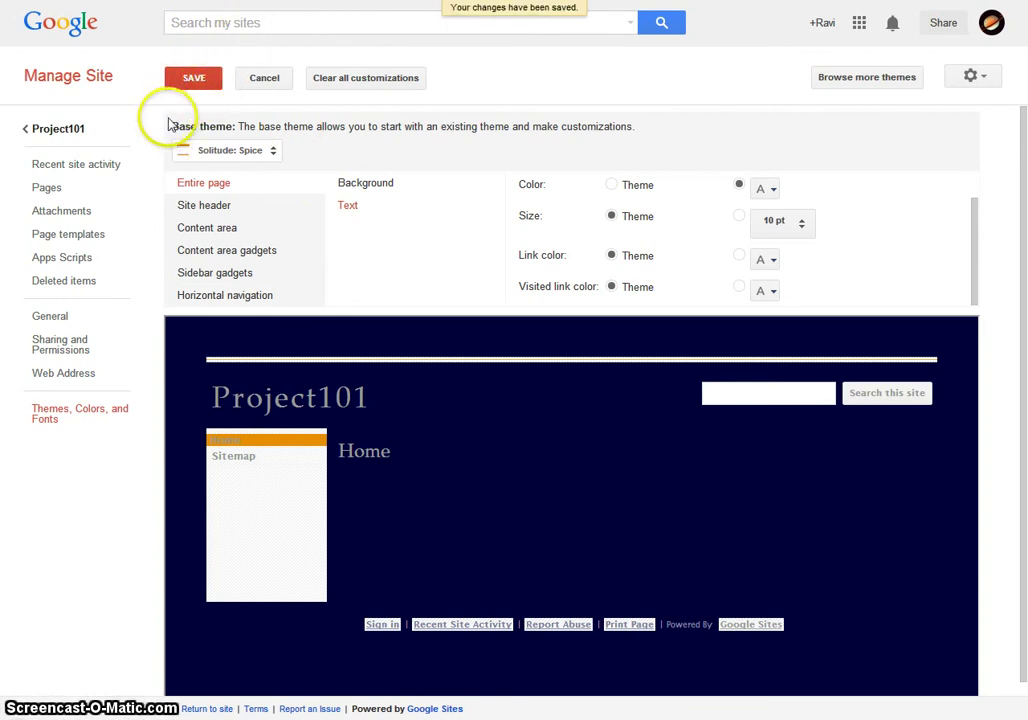
# - Retitle the Home page 'Welcome!', add body text 'Lorem ipsum Donor...', and save
pyautogui.click(50, 131)
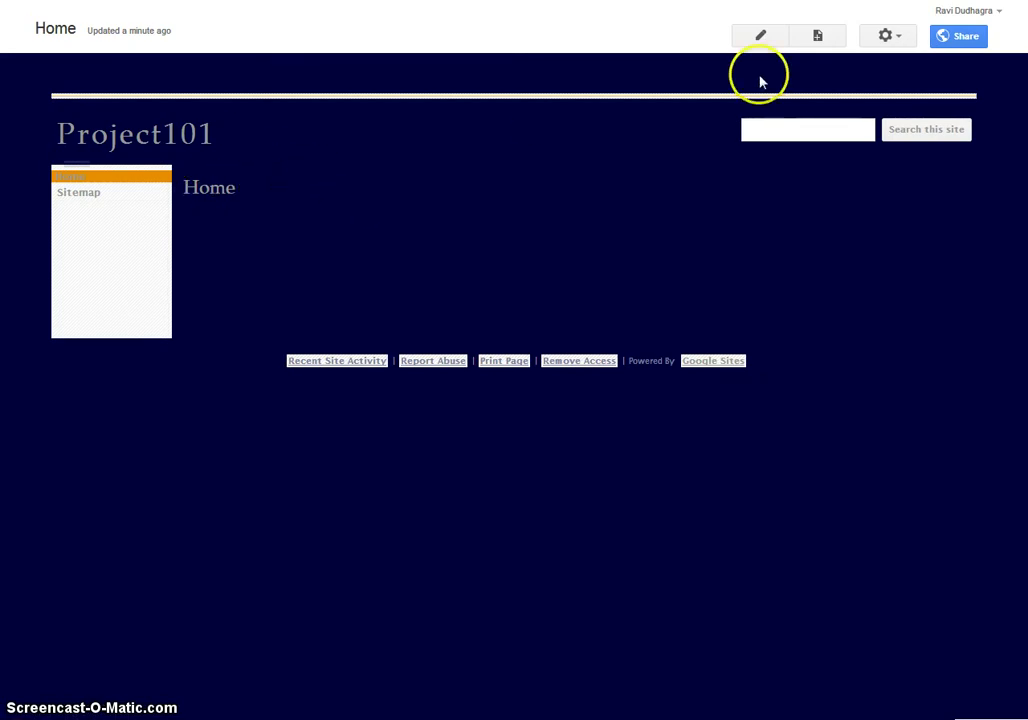
pyautogui.click(761, 42)
pyautogui.moveTo(234, 225); pyautogui.dragTo(128, 198)
pyautogui.write('Welcome!')
pyautogui.click(248, 292)
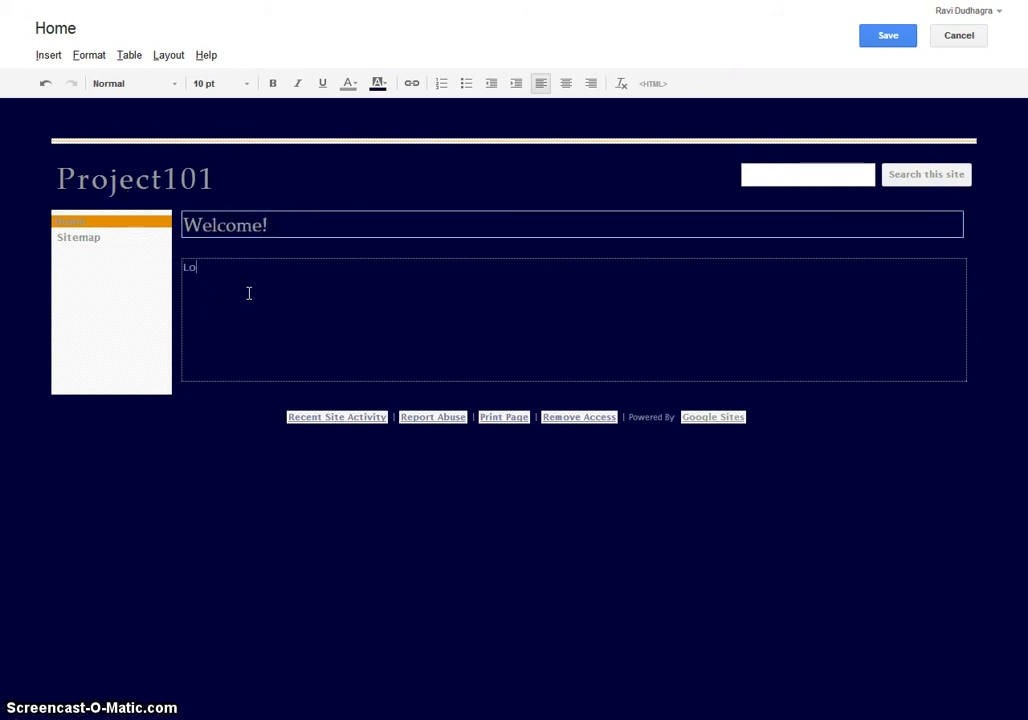
pyautogui.write('Lorem ipsum Donor...')
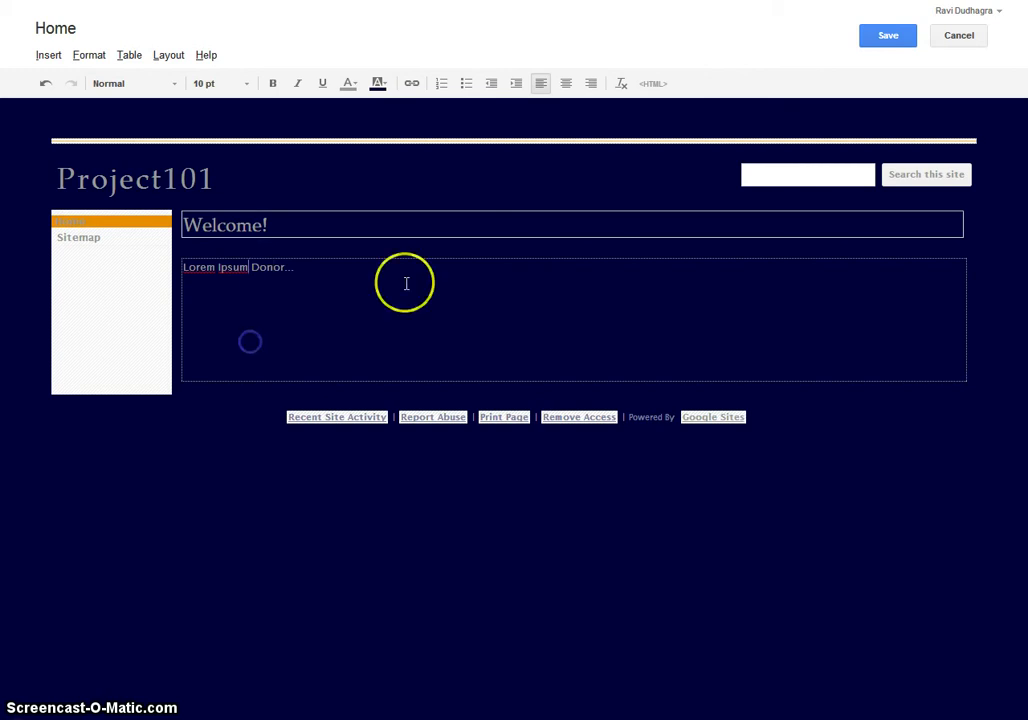
pyautogui.click(892, 40)
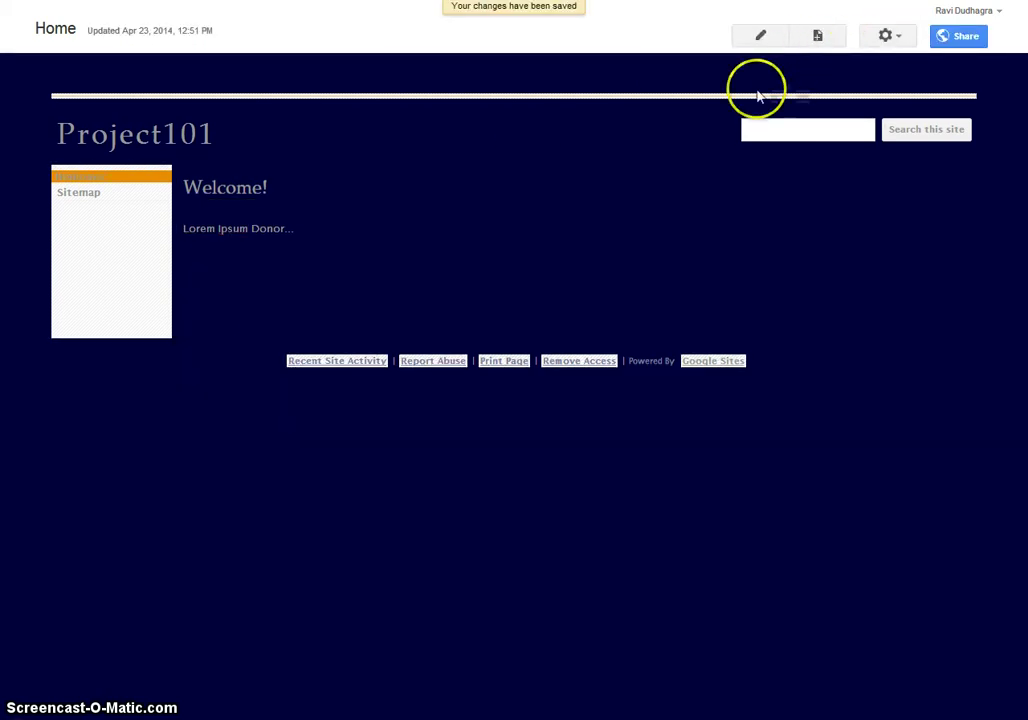
# - Create an Overview page with the body text 'This is the overview of my project' and save it
pyautogui.click(818, 38)
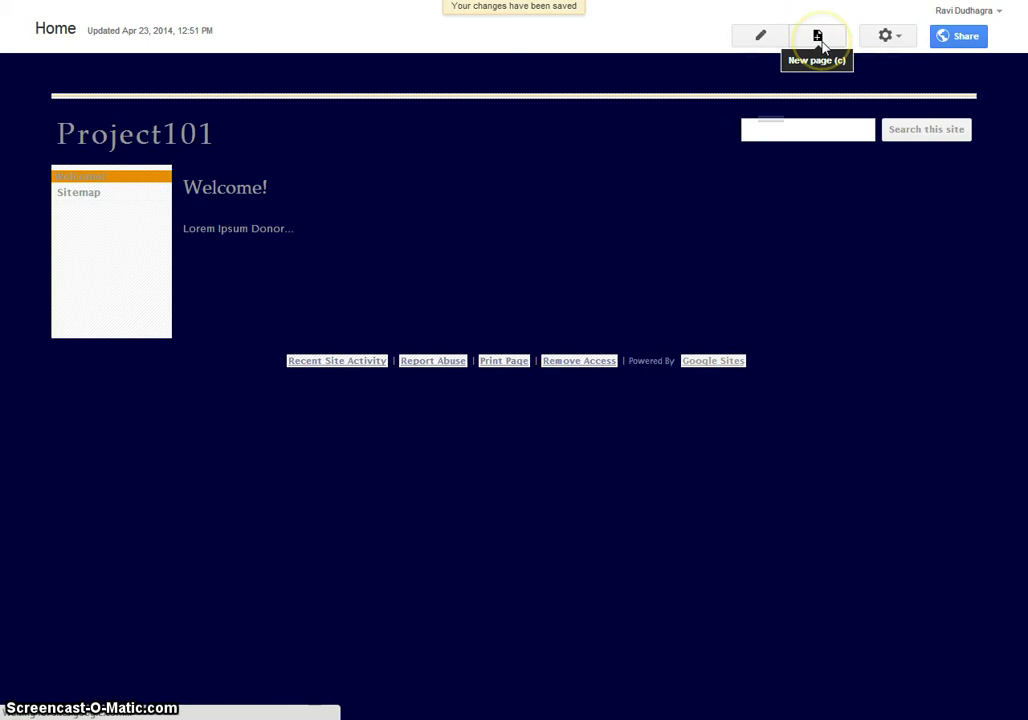
pyautogui.write('Overview')
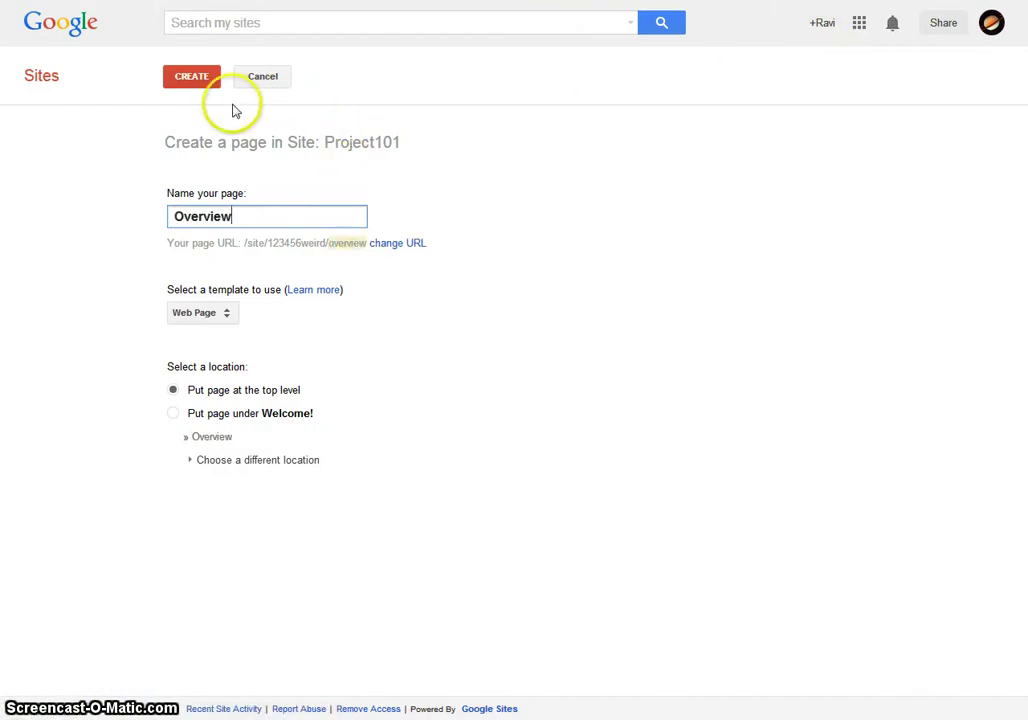
pyautogui.click(207, 78)
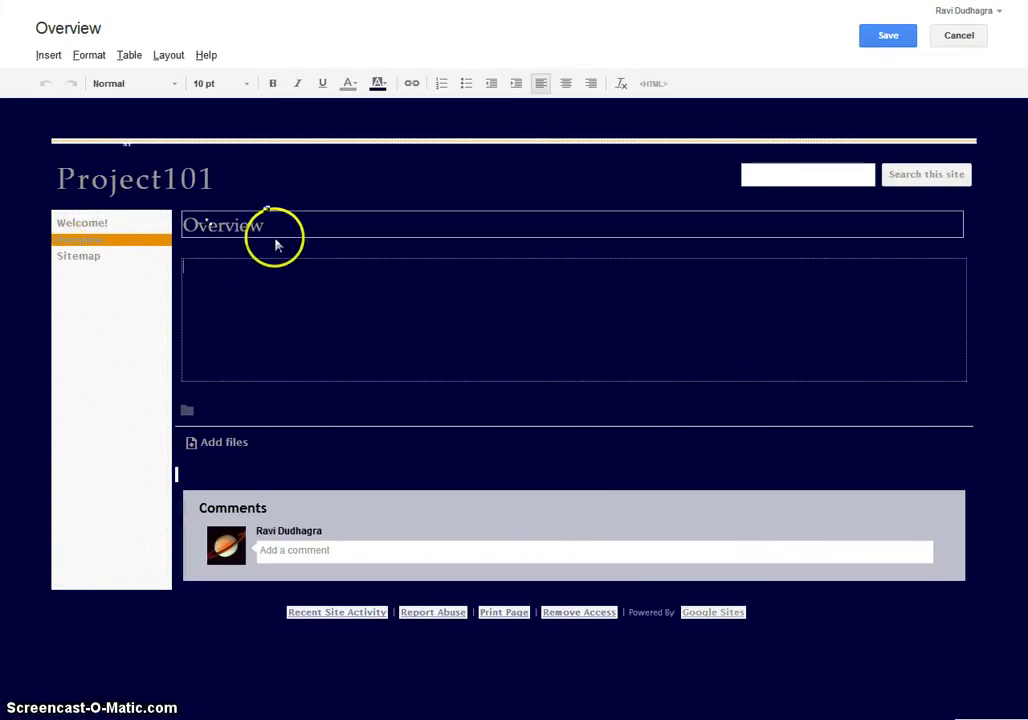
pyautogui.write('is is the overview of my pro')
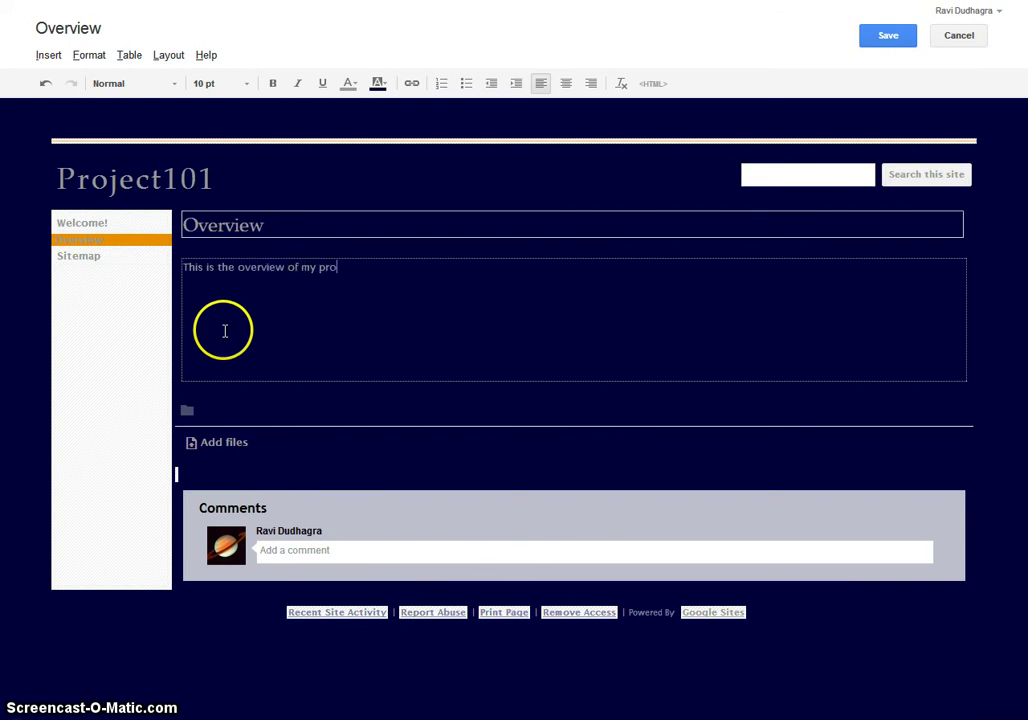
pyautogui.write('ts')
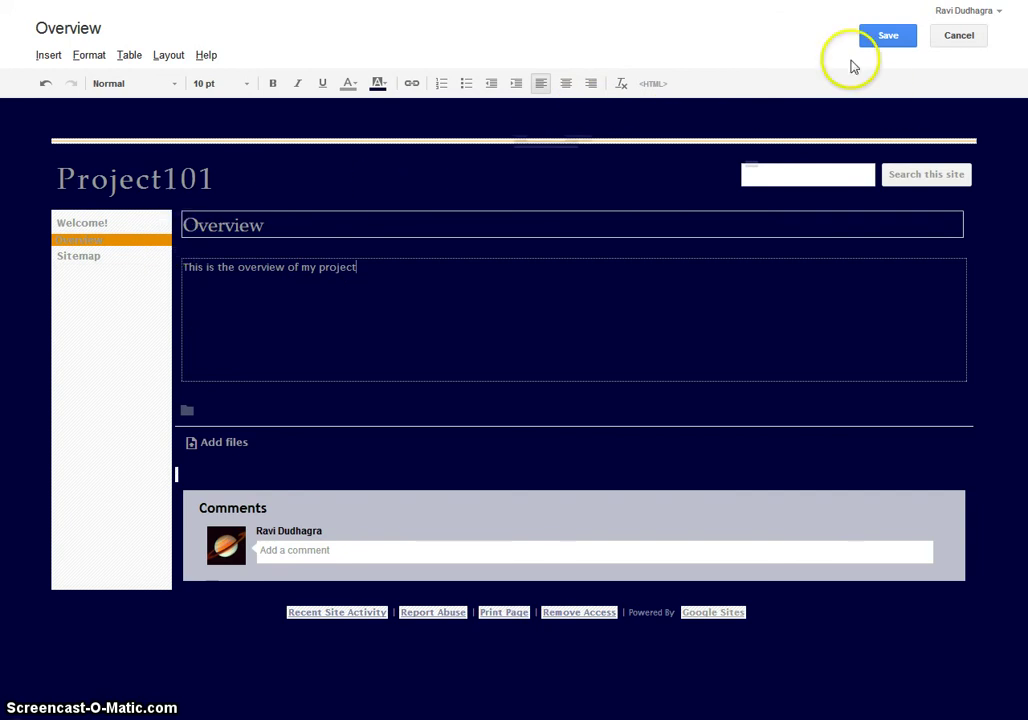
pyautogui.click(886, 38)
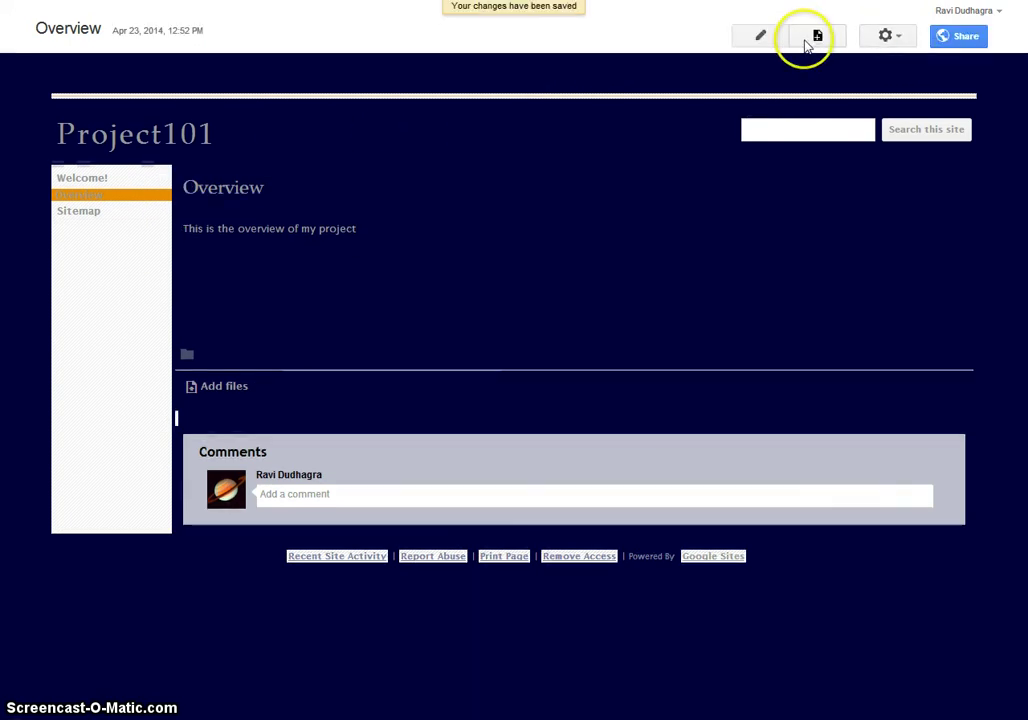
# - Add a new top-level page named 'Pictures' to Project101
pyautogui.click(818, 39)
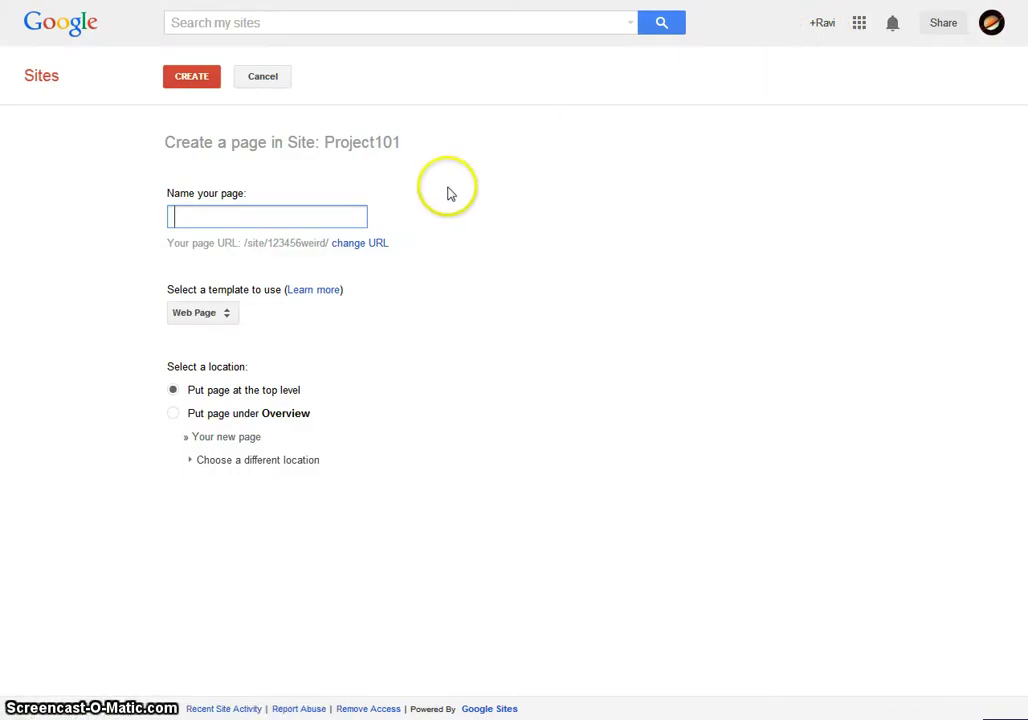
pyautogui.write('Pictures')
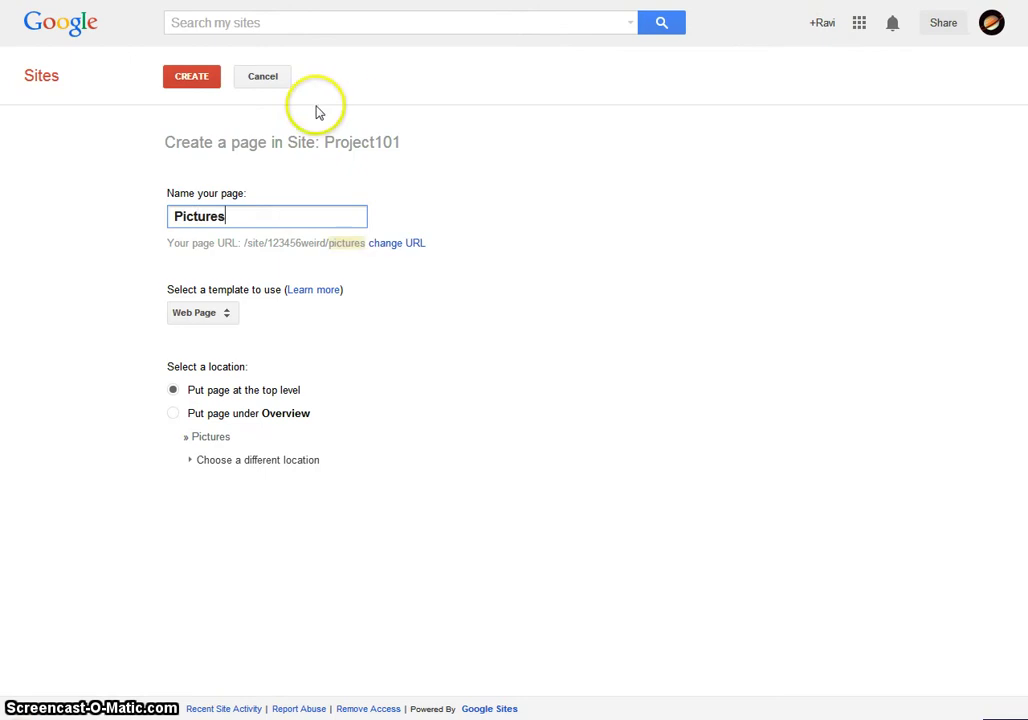
pyautogui.click(210, 84)
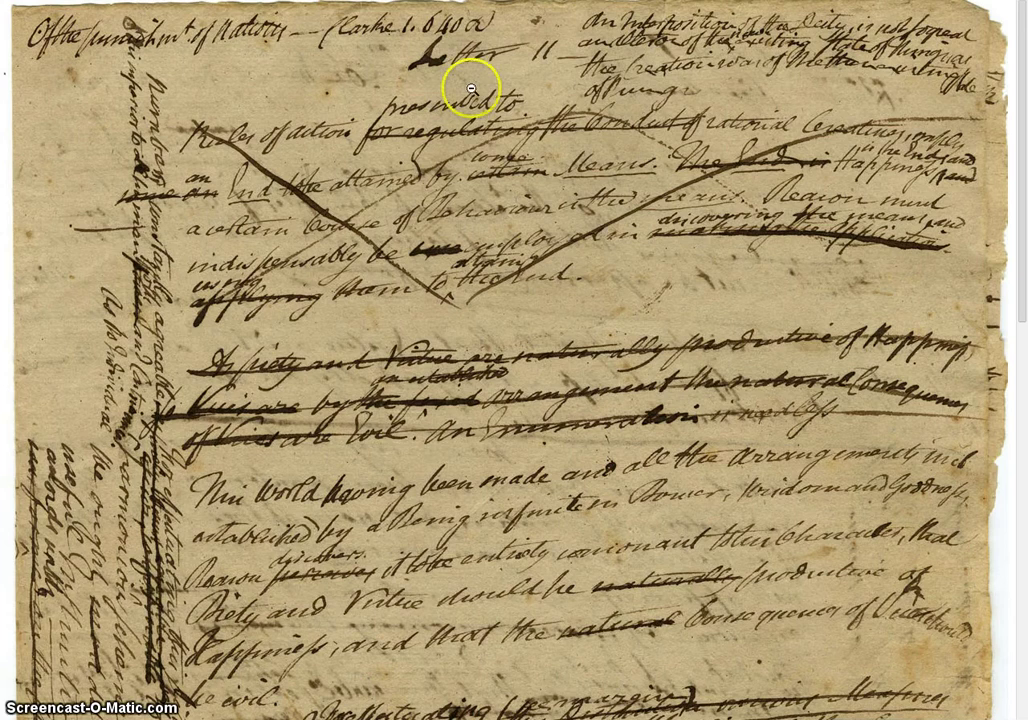
# - Copy the manuscript image from the browser and paste it into the Pictures page body
pyautogui.rightClick(470, 92)
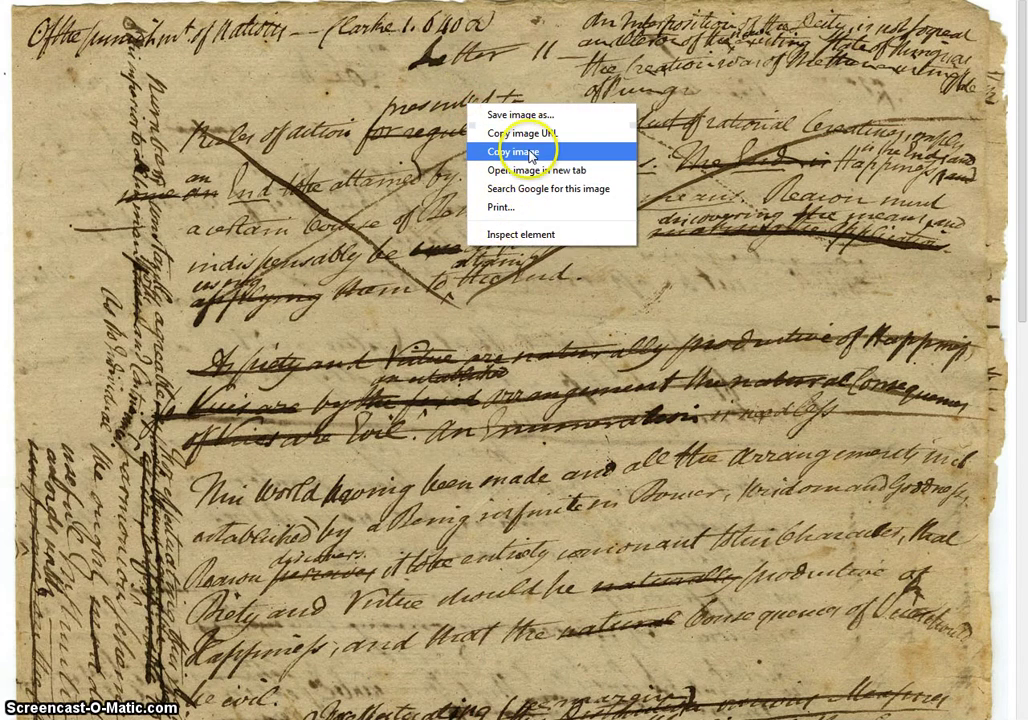
pyautogui.click(482, 140)
pyautogui.hotkey('alt', 'Tab')
pyautogui.click(227, 284)
pyautogui.rightClick(228, 286)
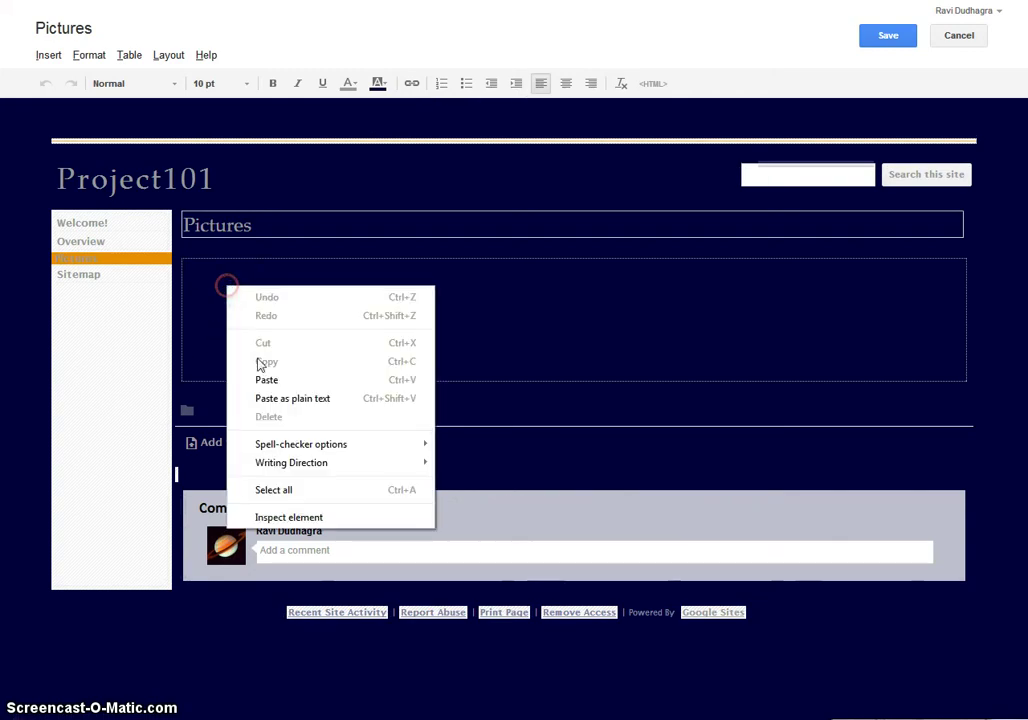
pyautogui.click(270, 380)
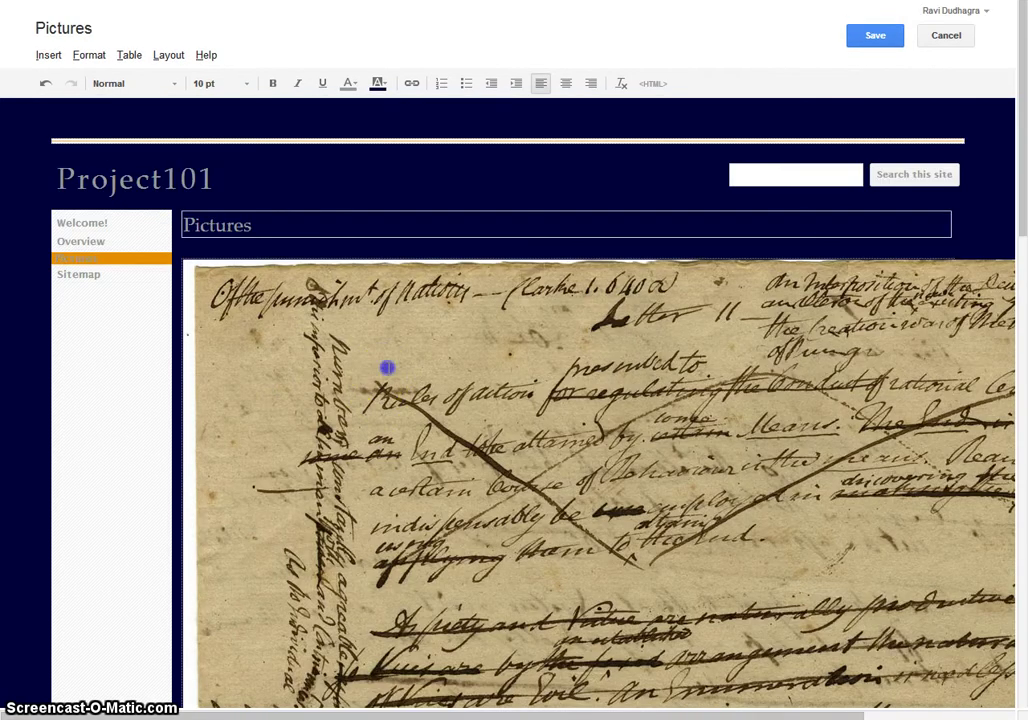
# - Make the image large (L) and centred, then save the Pictures page
pyautogui.click(387, 368)
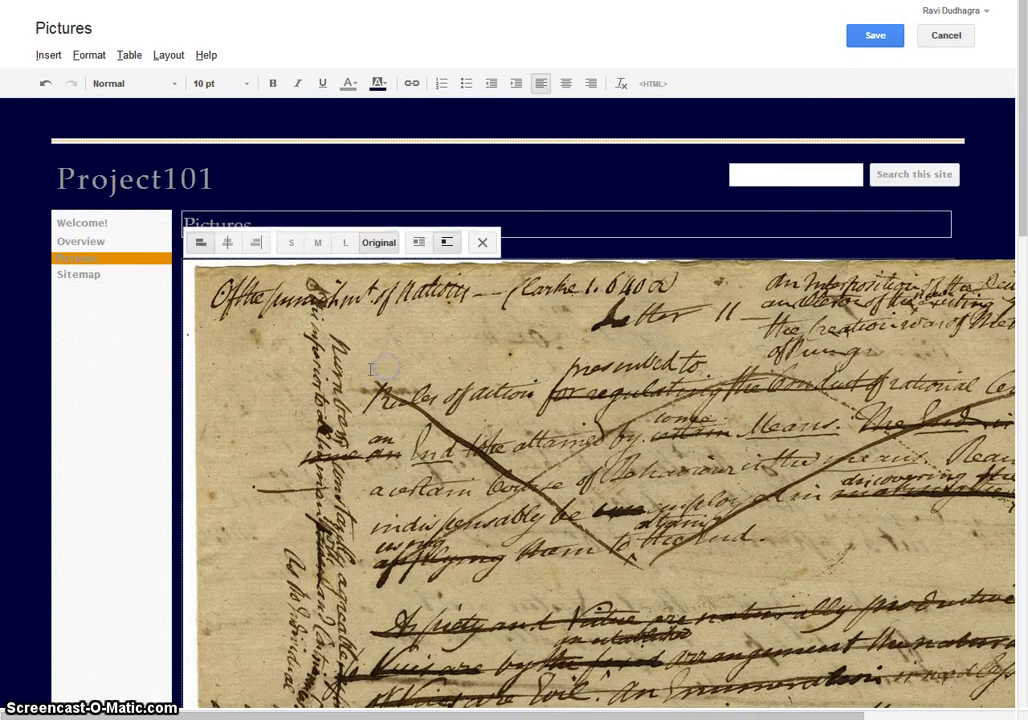
pyautogui.click(344, 243)
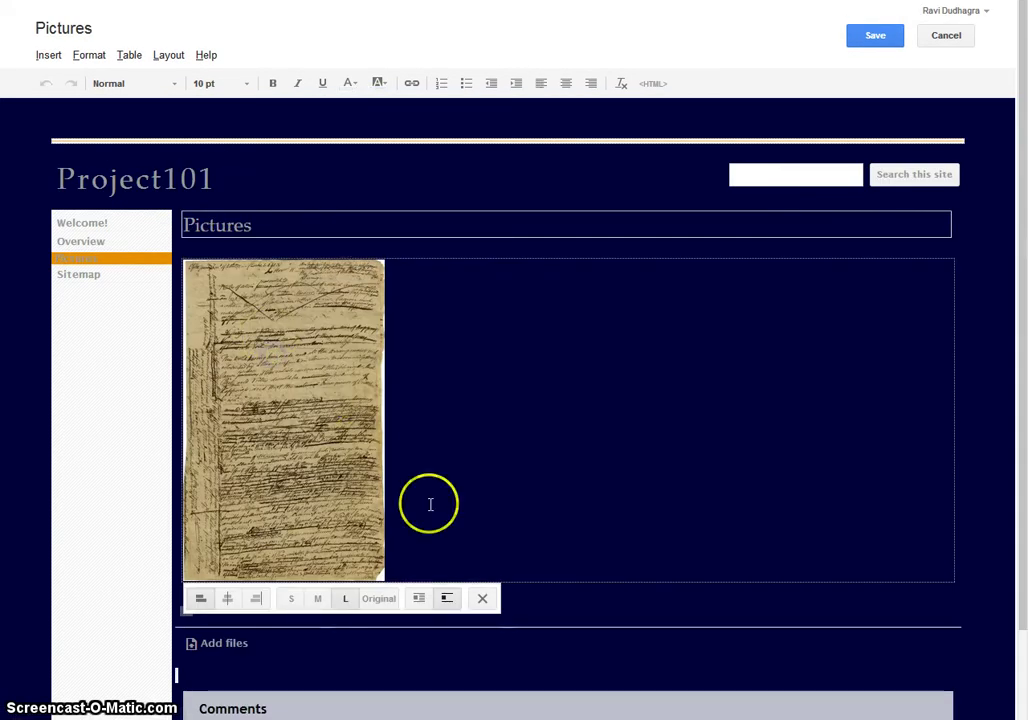
pyautogui.click(228, 600)
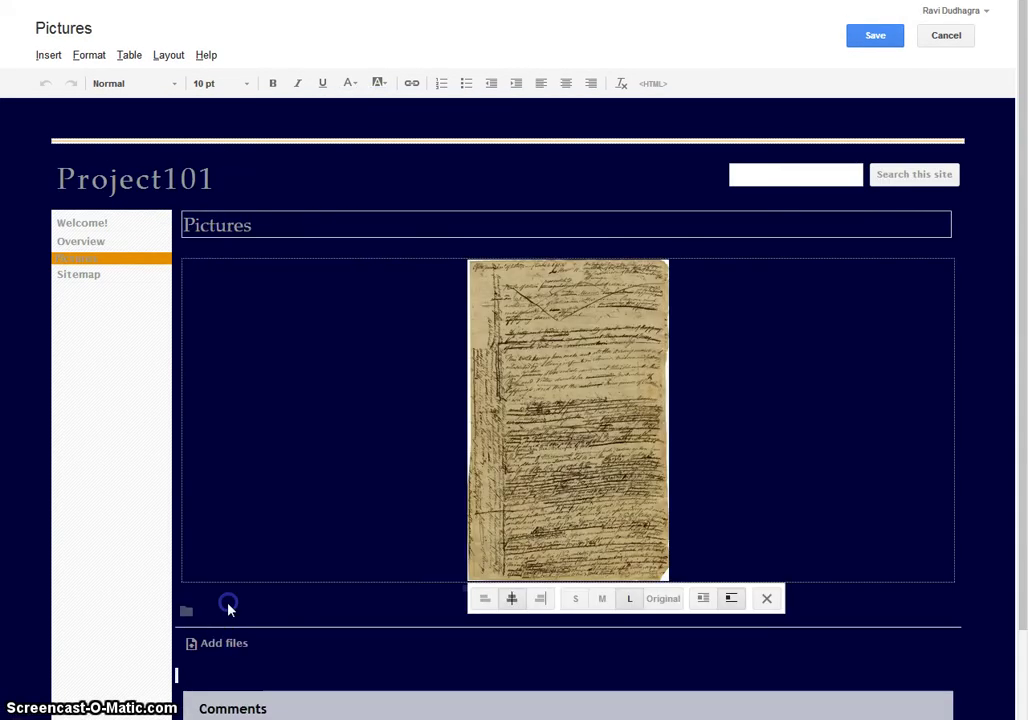
pyautogui.click(738, 493)
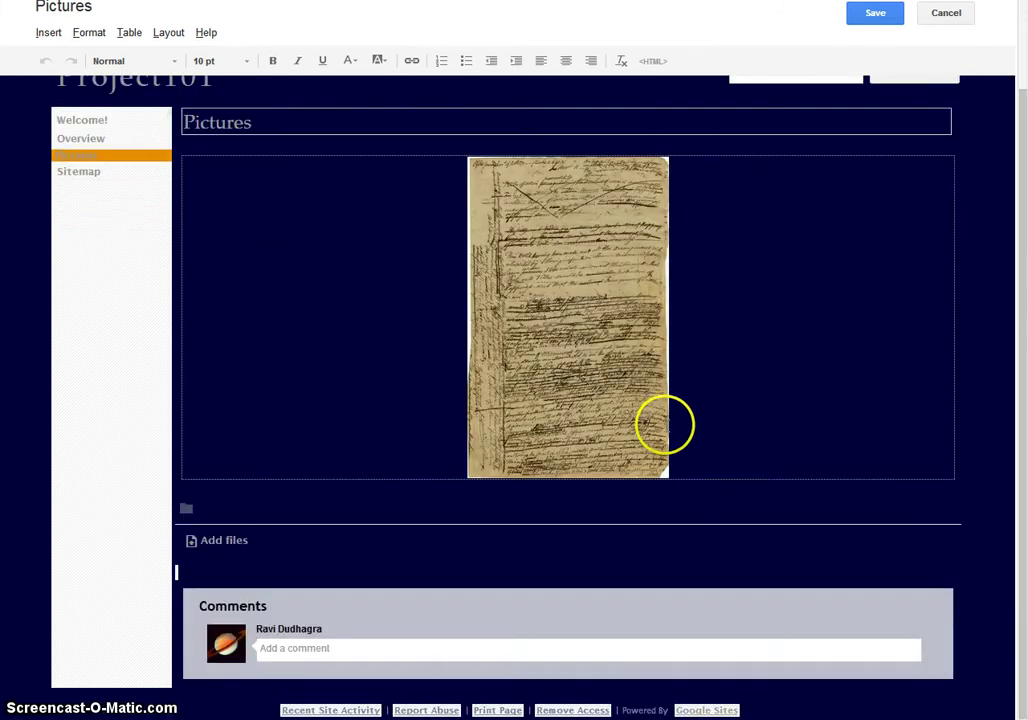
pyautogui.click(892, 40)
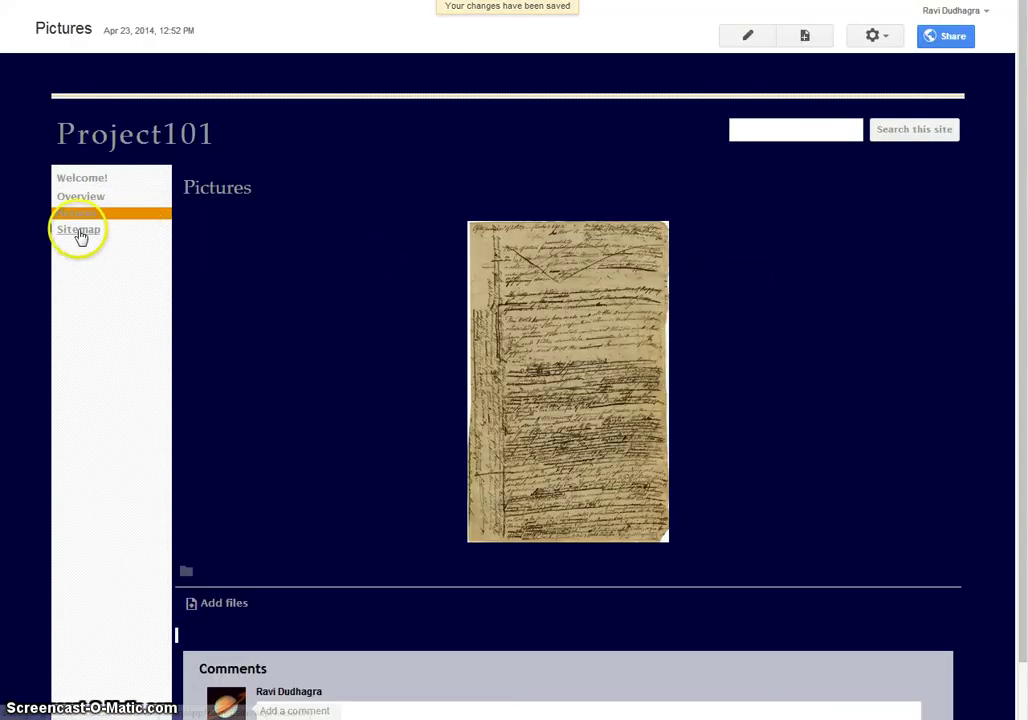
pyautogui.scroll(-1, 640, 300)
pyautogui.scroll(1, 652, 275)
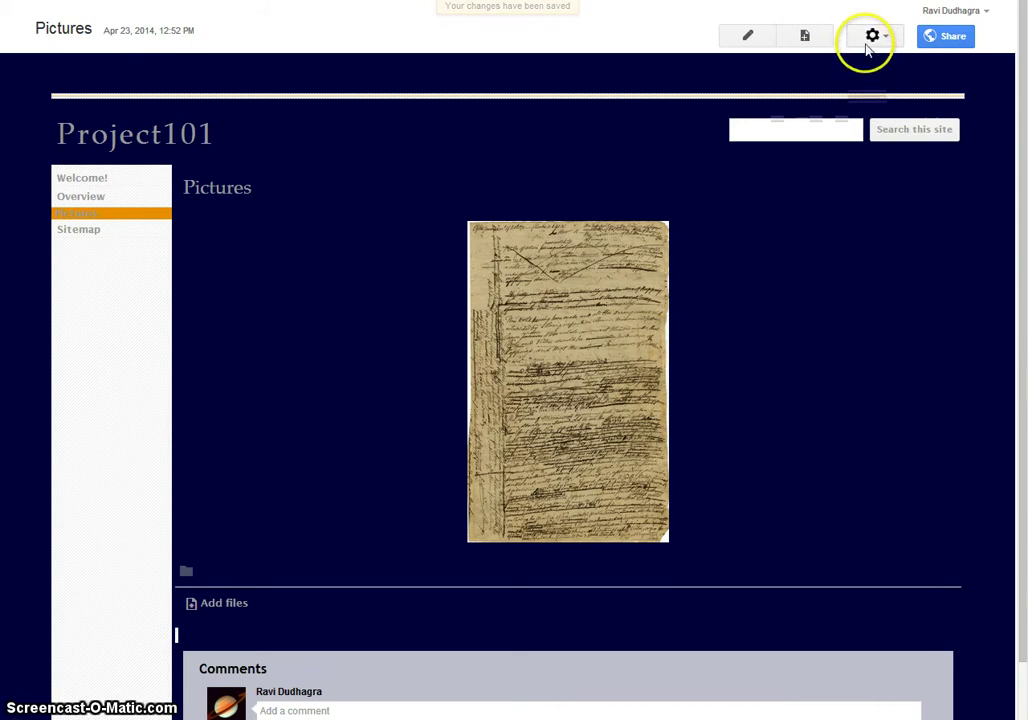
# - Turn on a horizontal navigation bar in the site layout editor
pyautogui.click(870, 37)
pyautogui.click(723, 407)
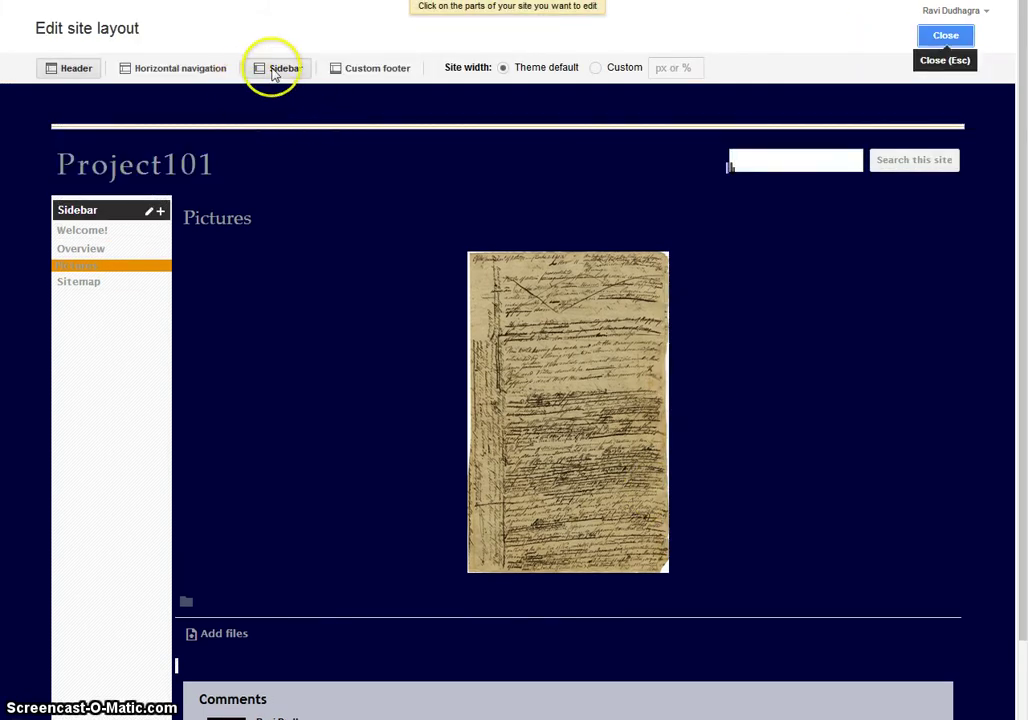
pyautogui.click(137, 70)
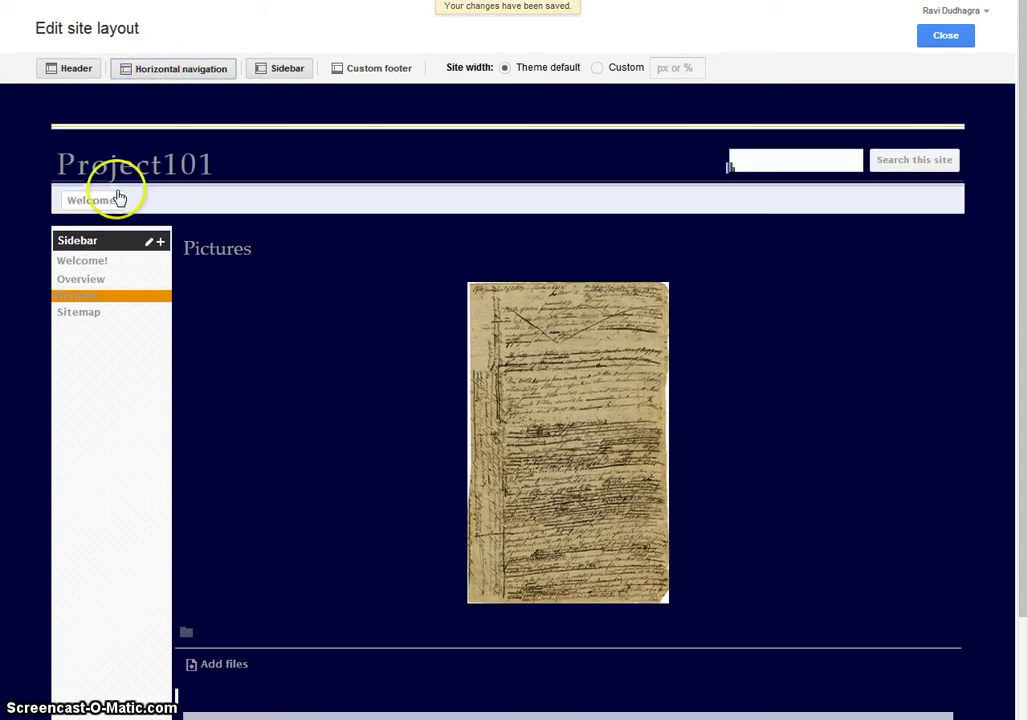
pyautogui.click(167, 203)
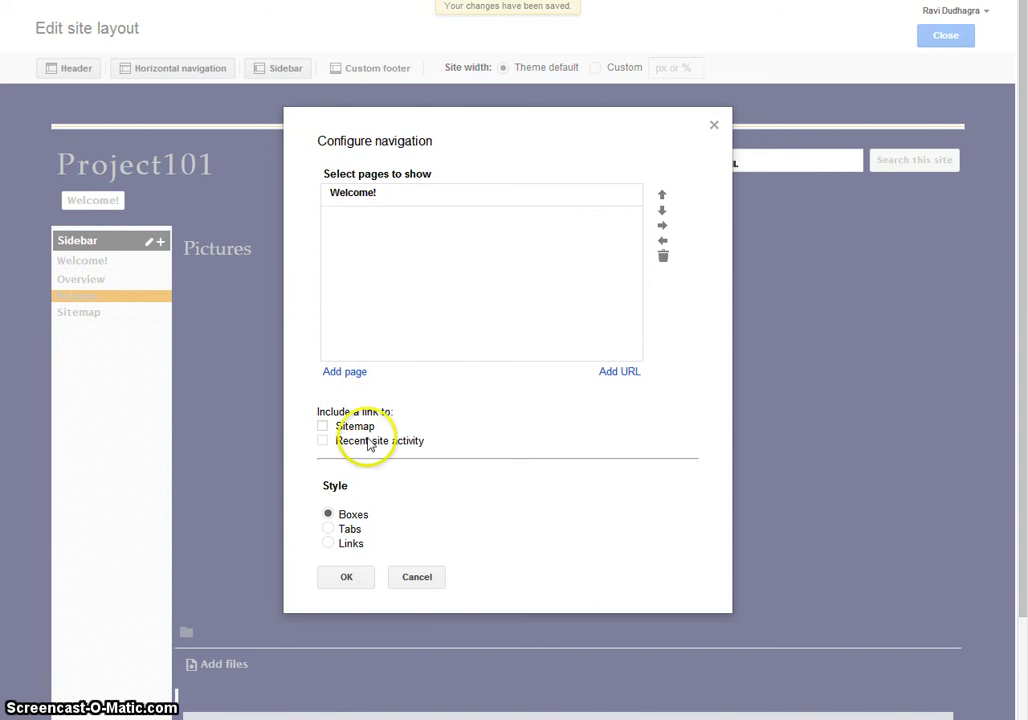
# - Add the Overview and Pictures pages to the navigation and save it
pyautogui.click(368, 374)
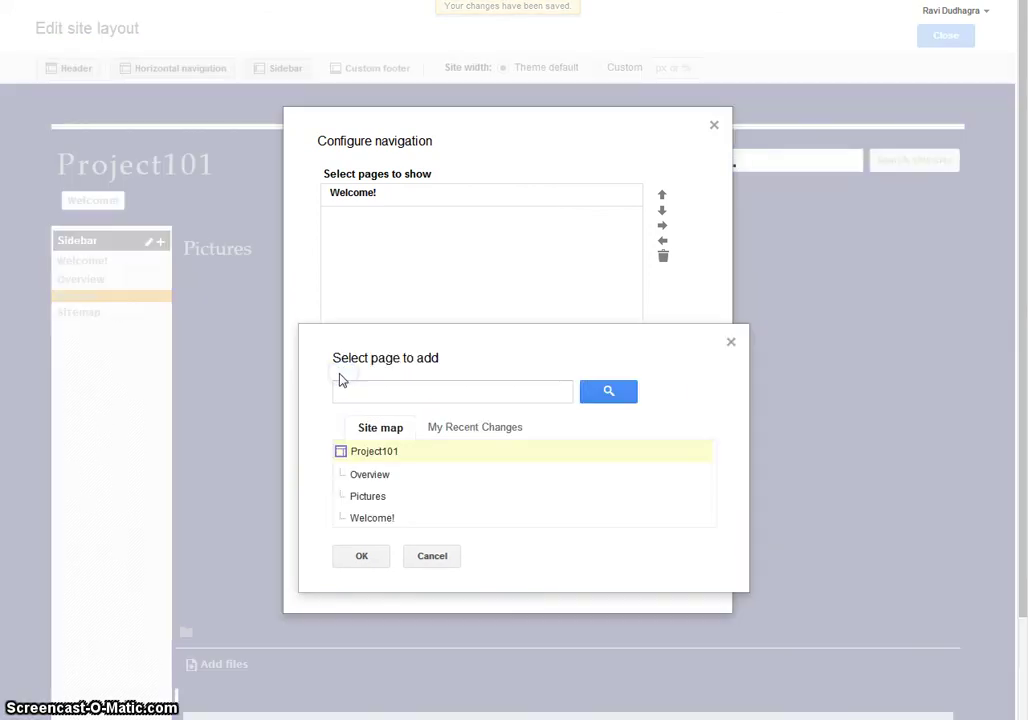
pyautogui.click(367, 496)
pyautogui.click(362, 556)
pyautogui.click(350, 381)
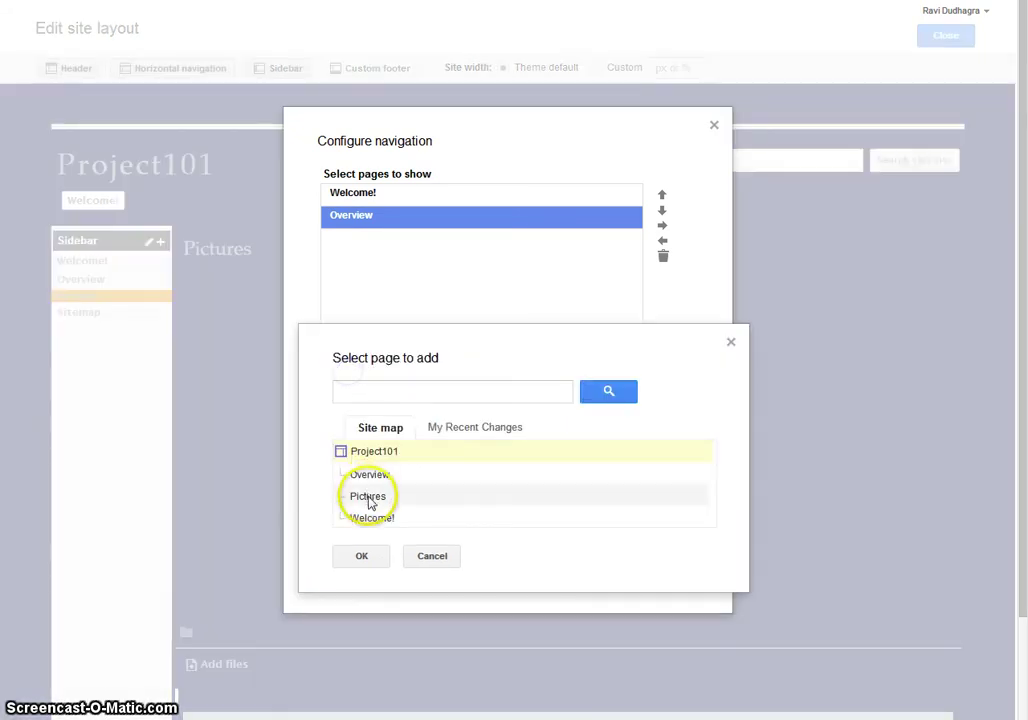
pyautogui.click(355, 498)
pyautogui.click(361, 557)
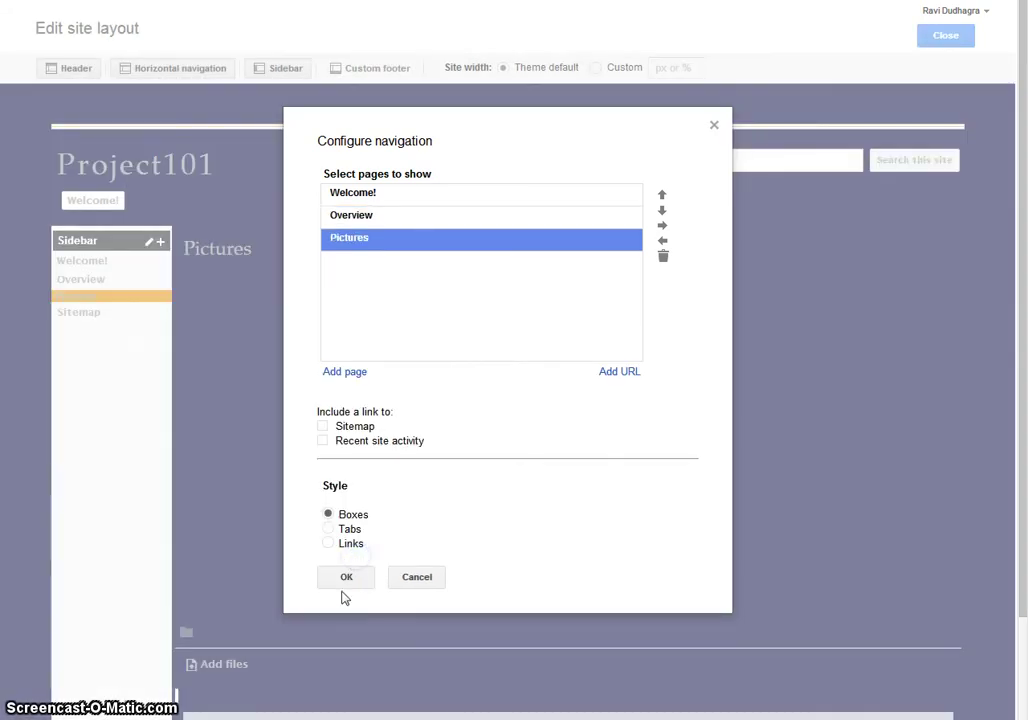
pyautogui.click(344, 586)
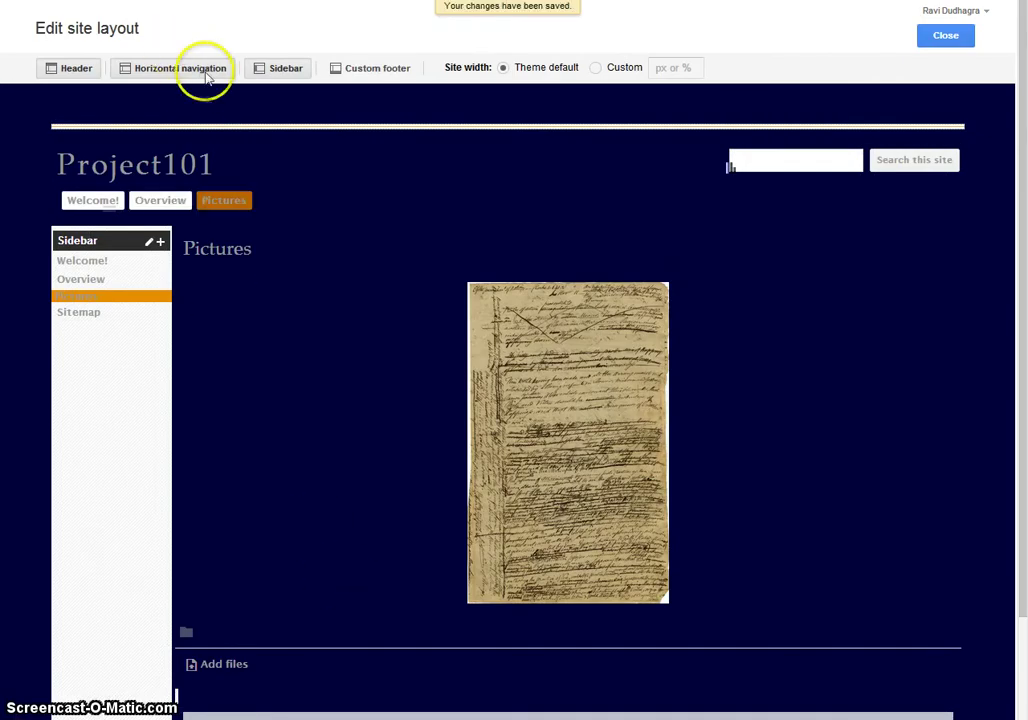
# - Turn on a custom footer reading 'Hi!', centre-aligned
pyautogui.click(374, 68)
pyautogui.scroll(-5, 330, 266)
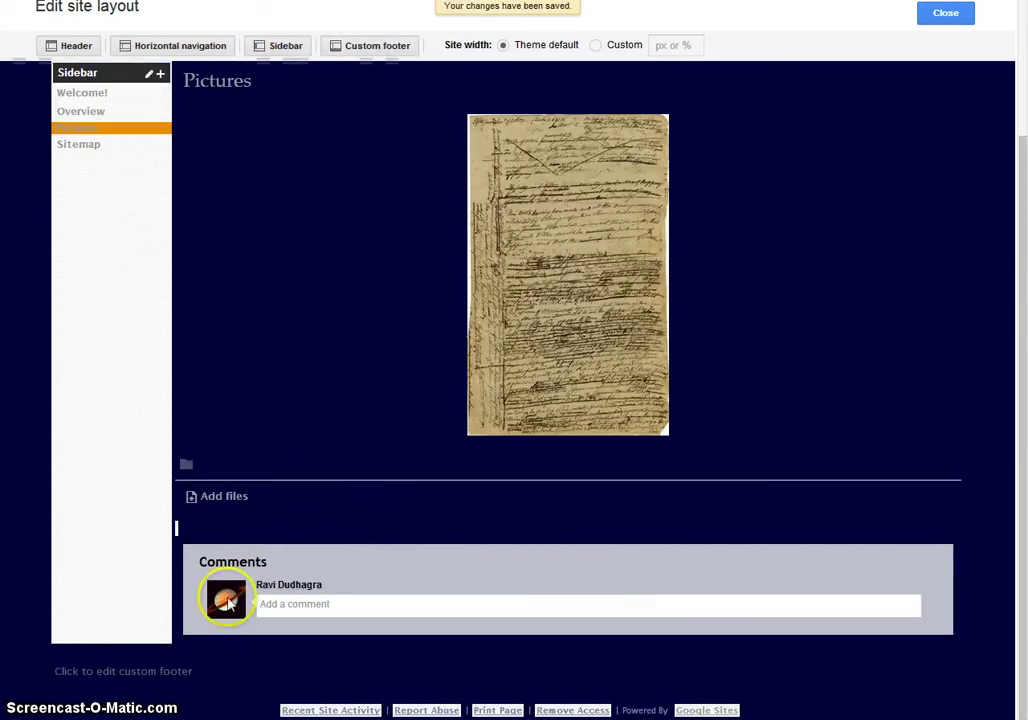
pyautogui.click(166, 686)
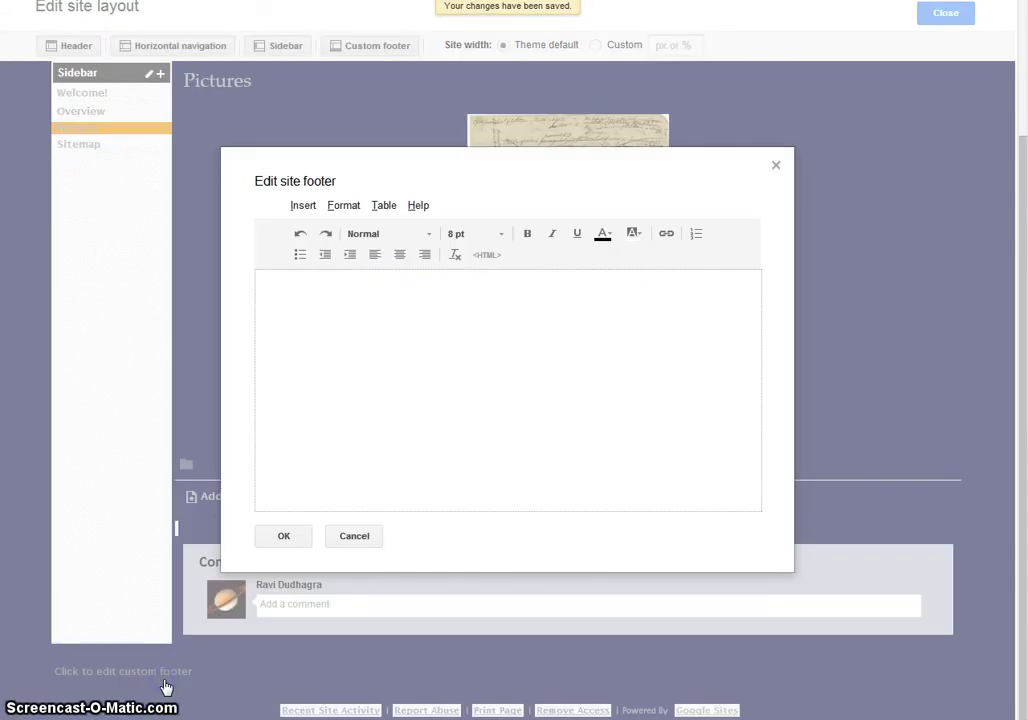
pyautogui.click(433, 299)
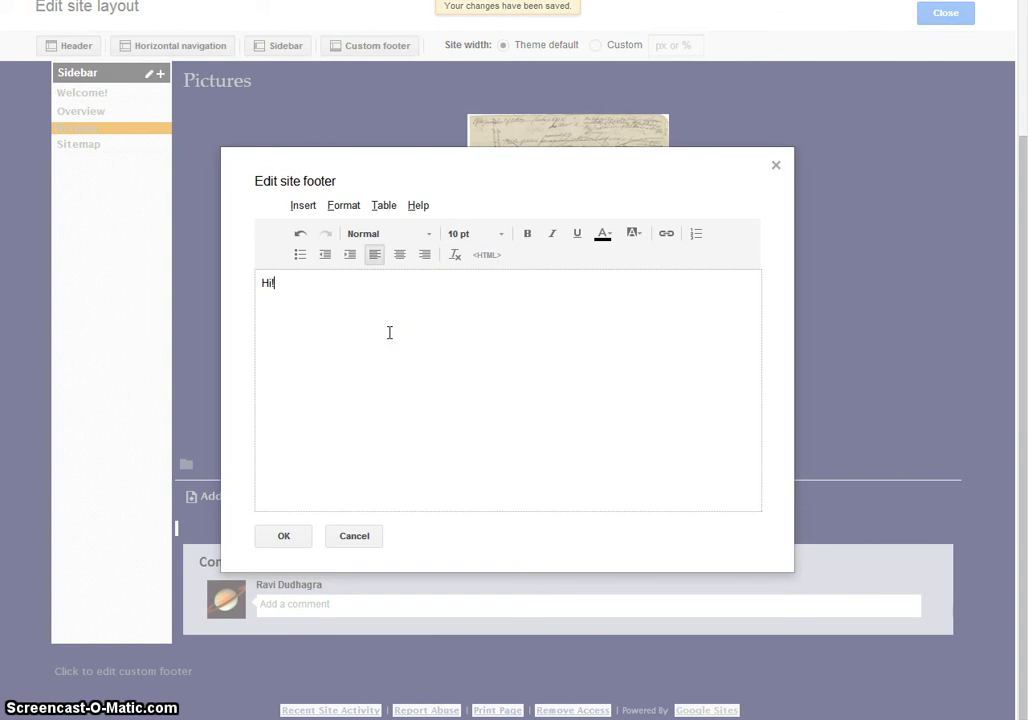
pyautogui.click(400, 256)
pyautogui.click(290, 537)
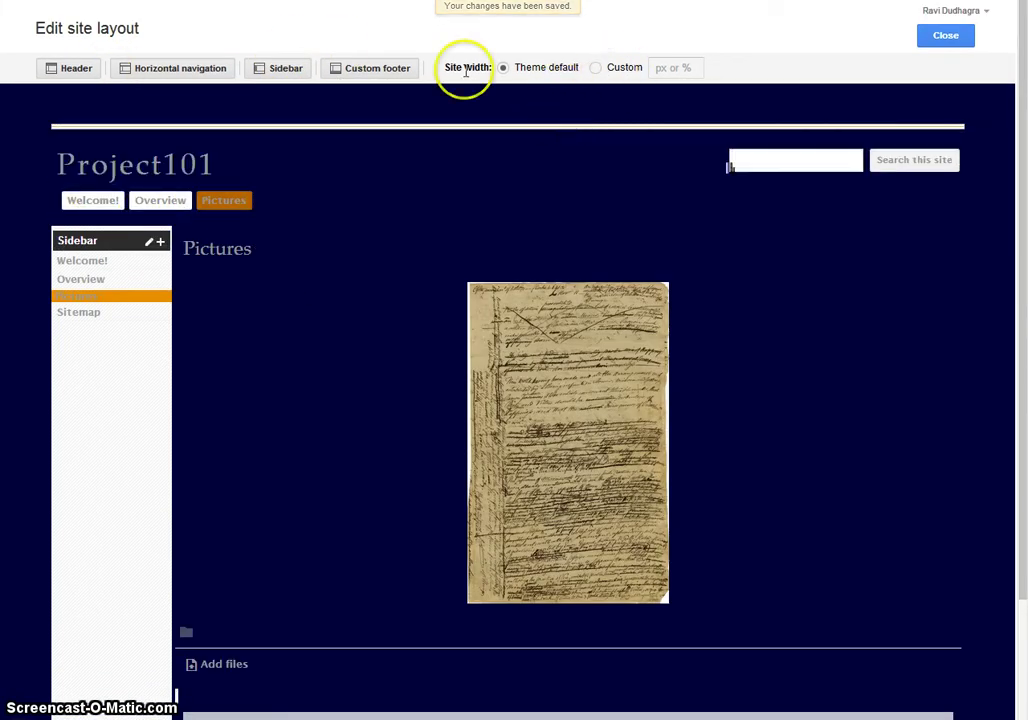
# - Set a custom site width of 80% and switch the header off
pyautogui.click(595, 68)
pyautogui.click(679, 68)
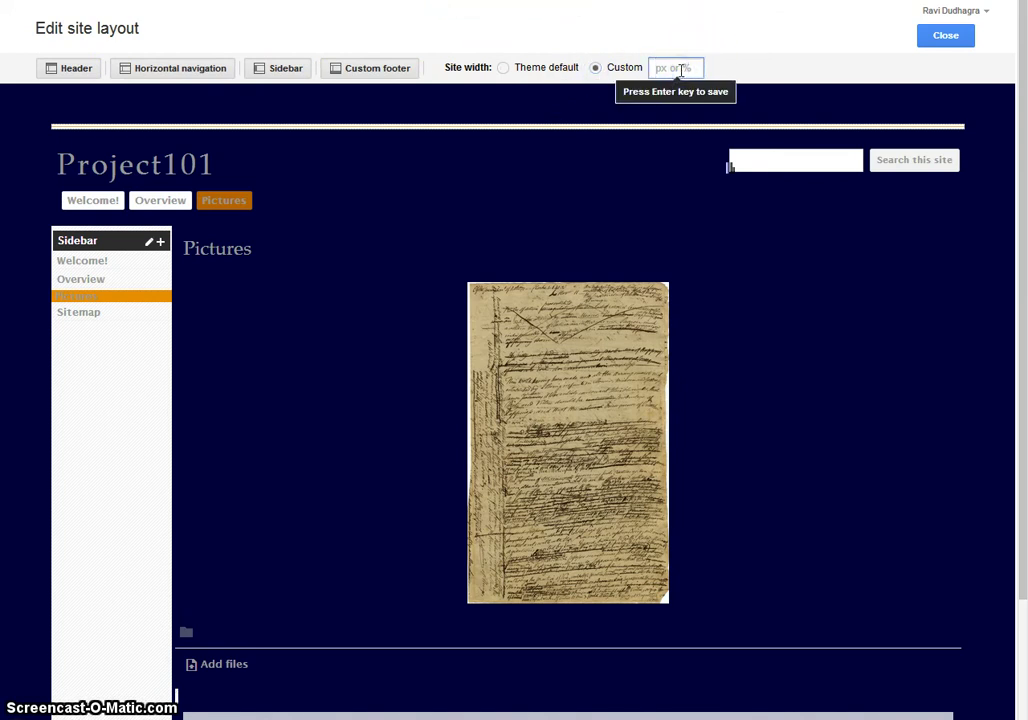
pyautogui.write('80')
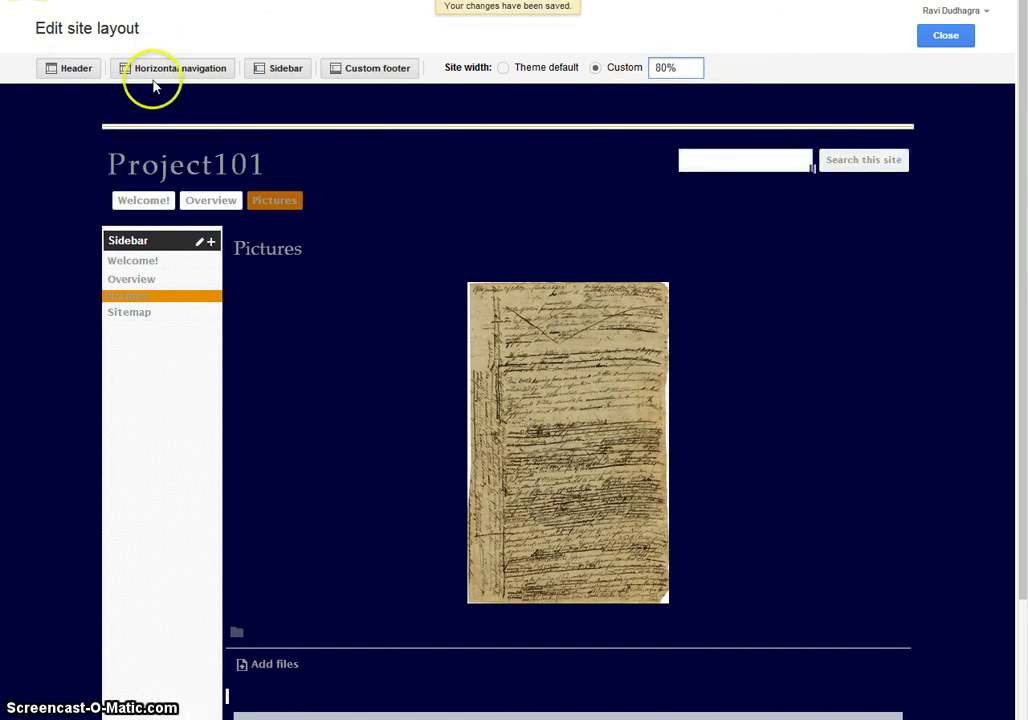
pyautogui.click(68, 72)
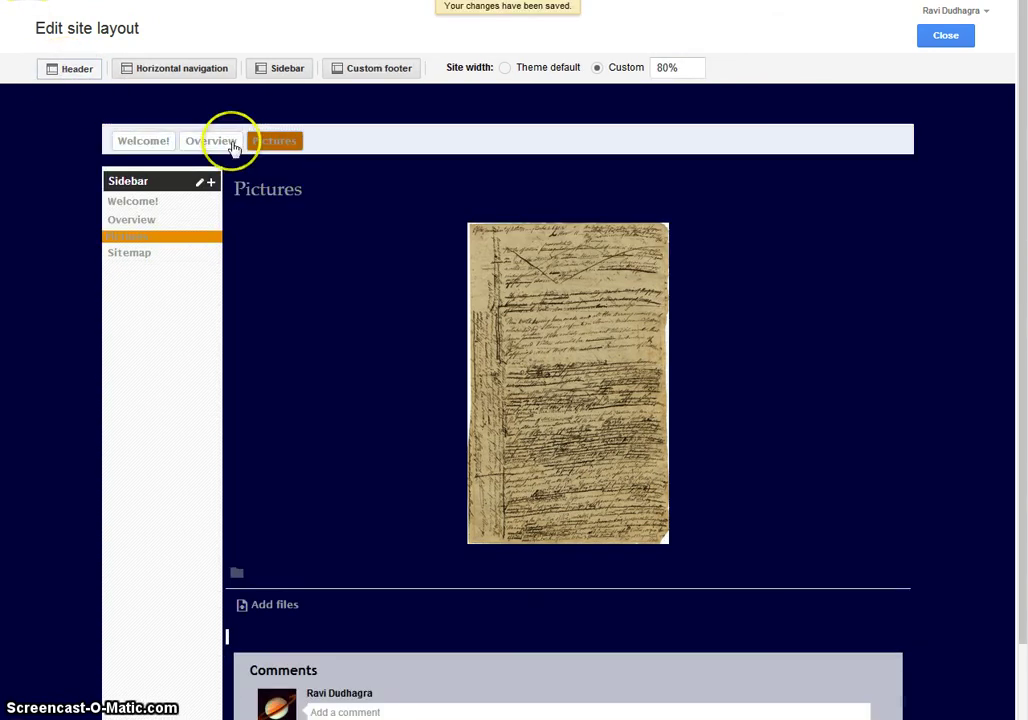
# - Re-enable the header with middle vertical alignment and Standard horizontal alignment
pyautogui.click(52, 70)
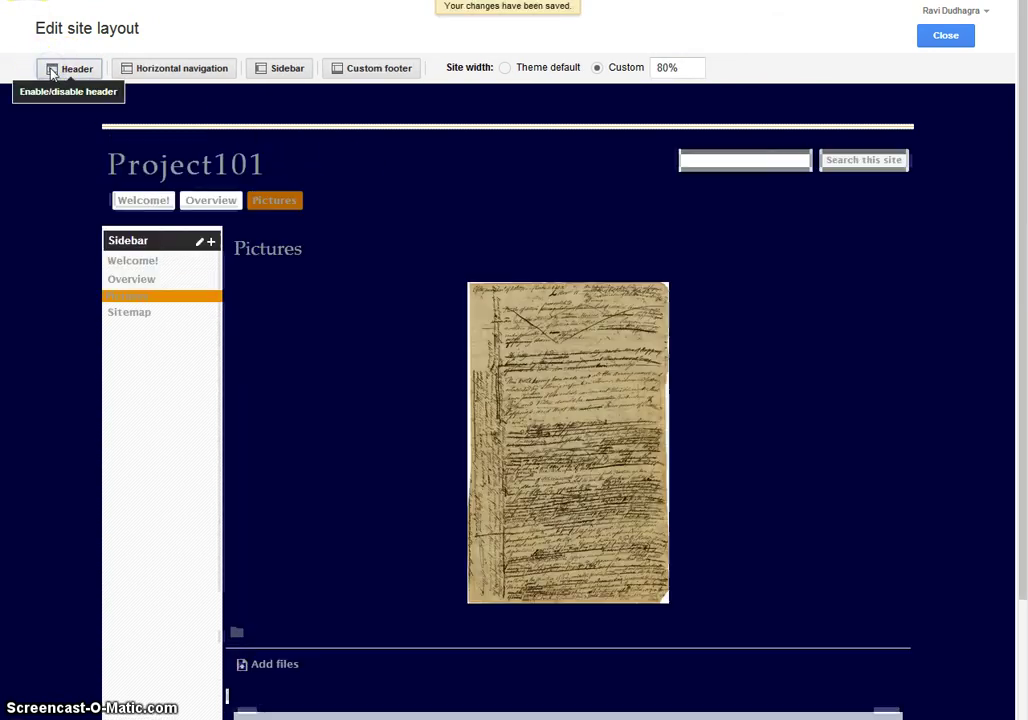
pyautogui.click(193, 168)
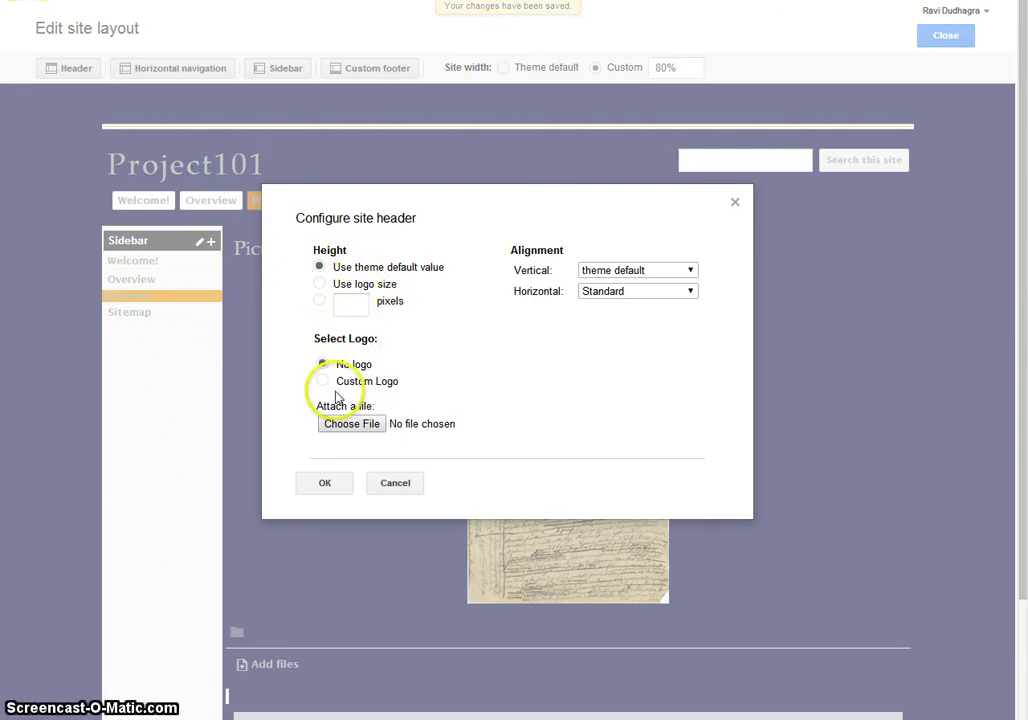
pyautogui.click(644, 273)
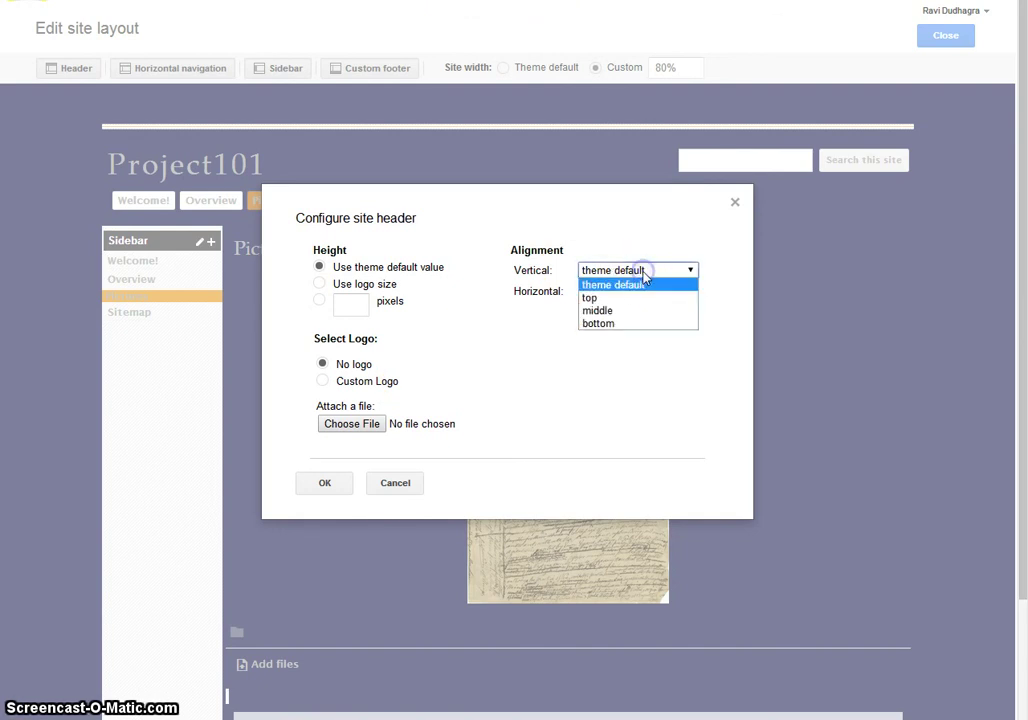
pyautogui.click(610, 312)
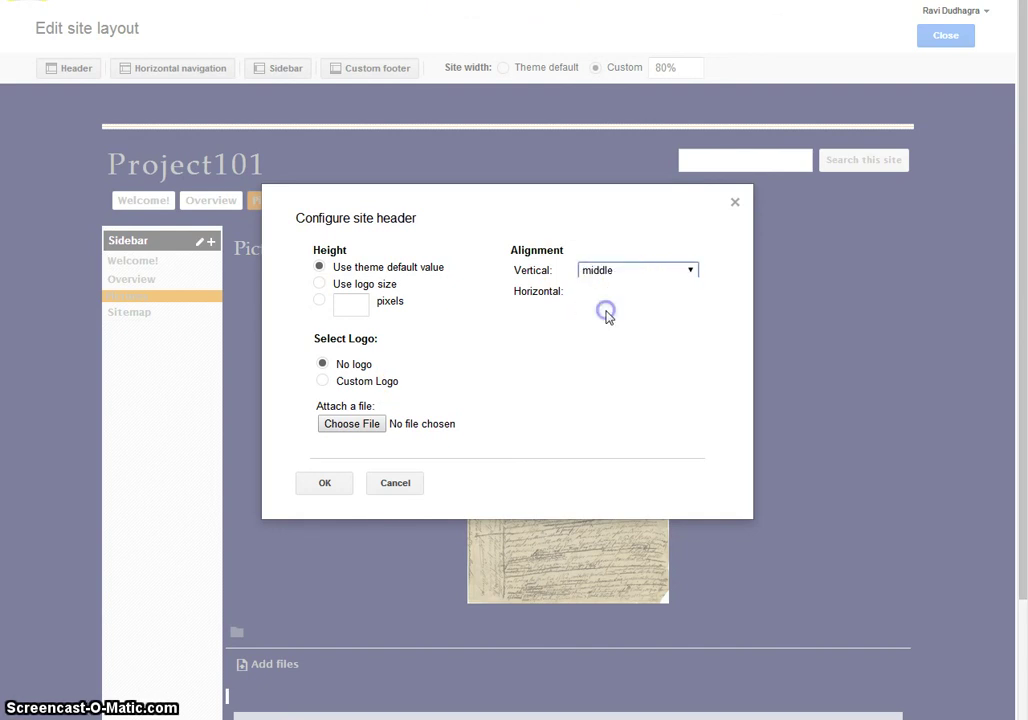
pyautogui.click(608, 292)
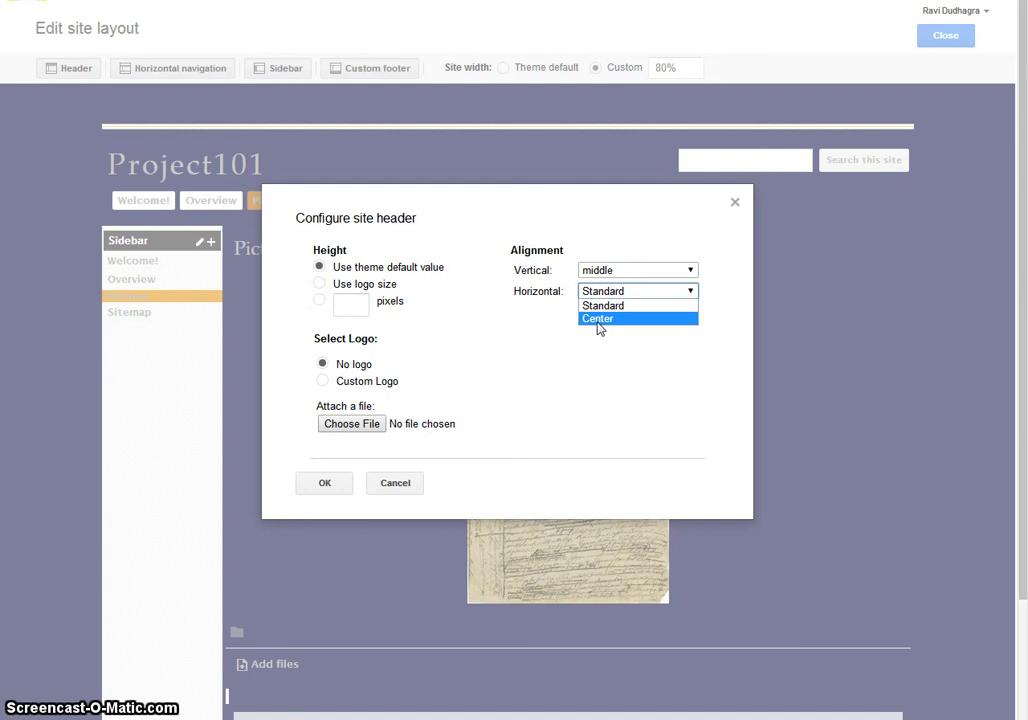
pyautogui.click(603, 307)
pyautogui.click(310, 489)
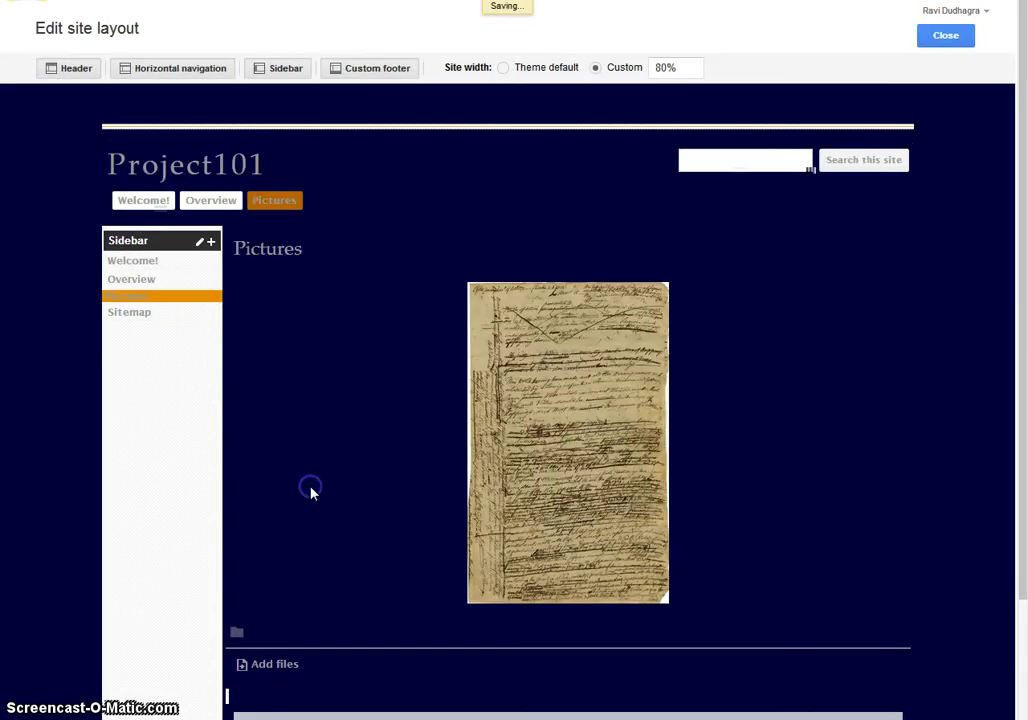
pyautogui.click(295, 486)
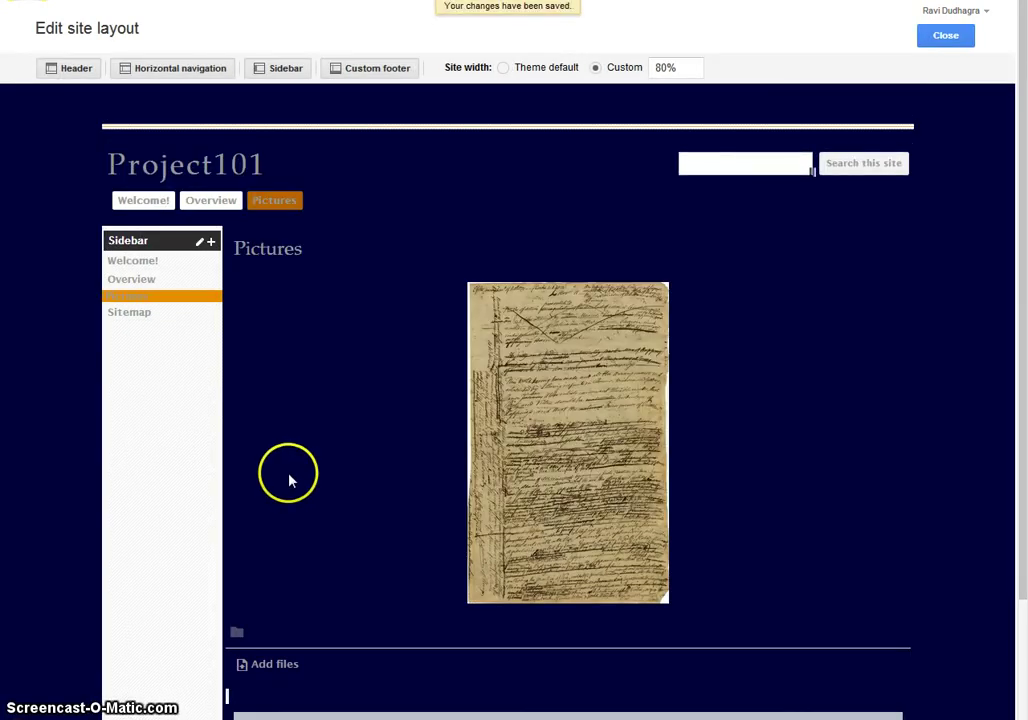
pyautogui.scroll(-2, 289, 477)
pyautogui.scroll(2, 289, 477)
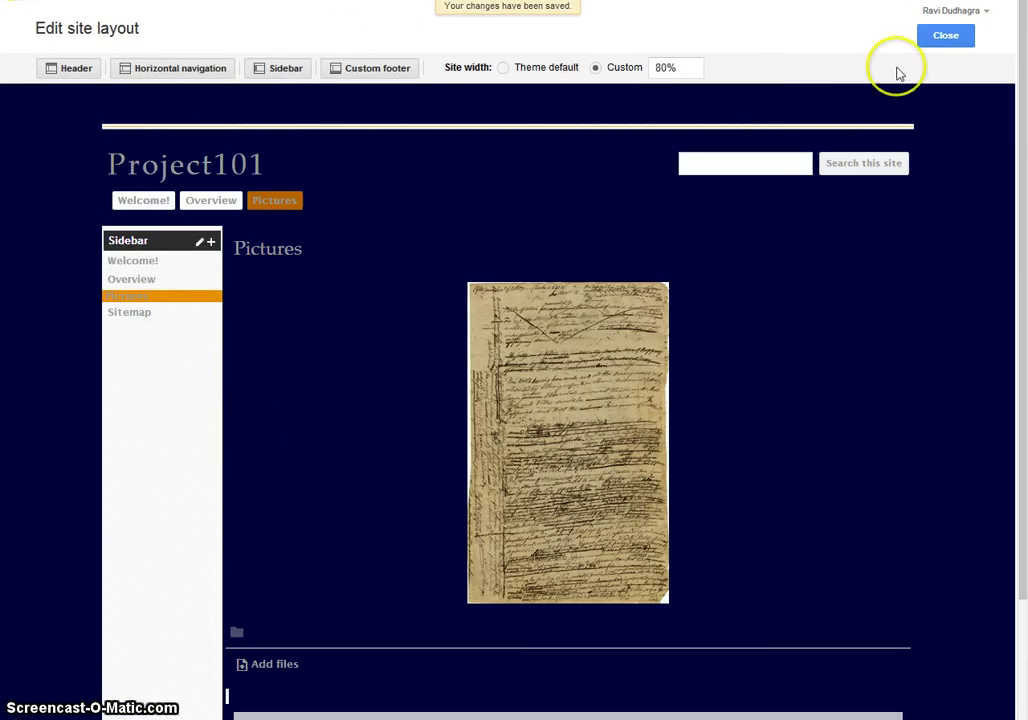
# - Close the layout editor and set site visibility to anyone with the link
pyautogui.click(948, 36)
pyautogui.scroll(-1, 406, 243)
pyautogui.scroll(1, 406, 243)
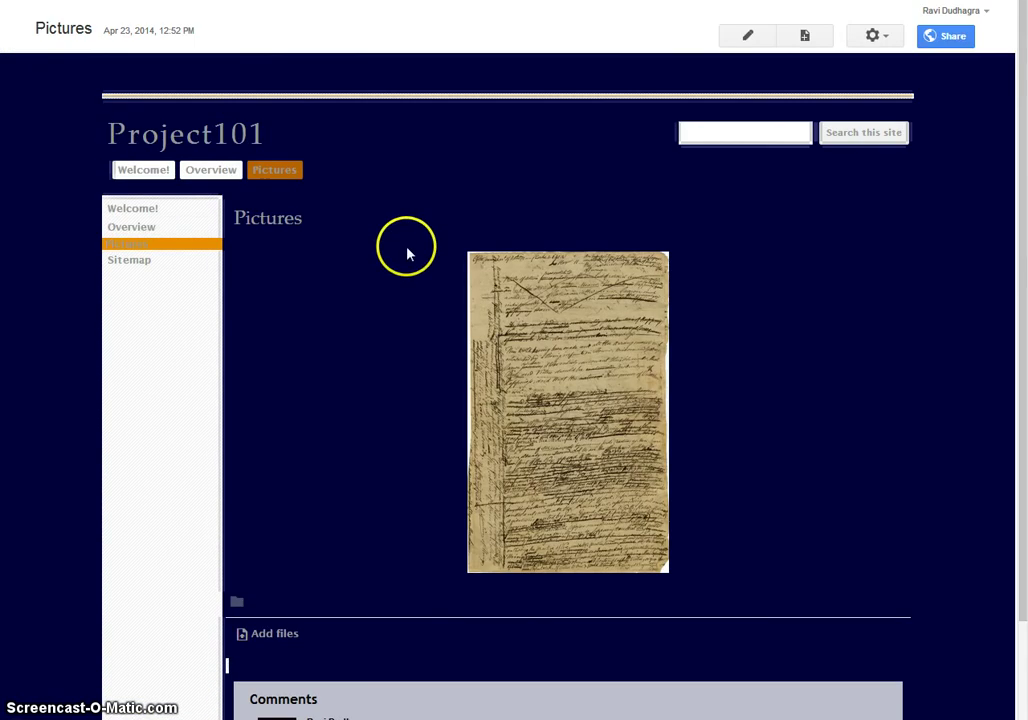
pyautogui.click(950, 40)
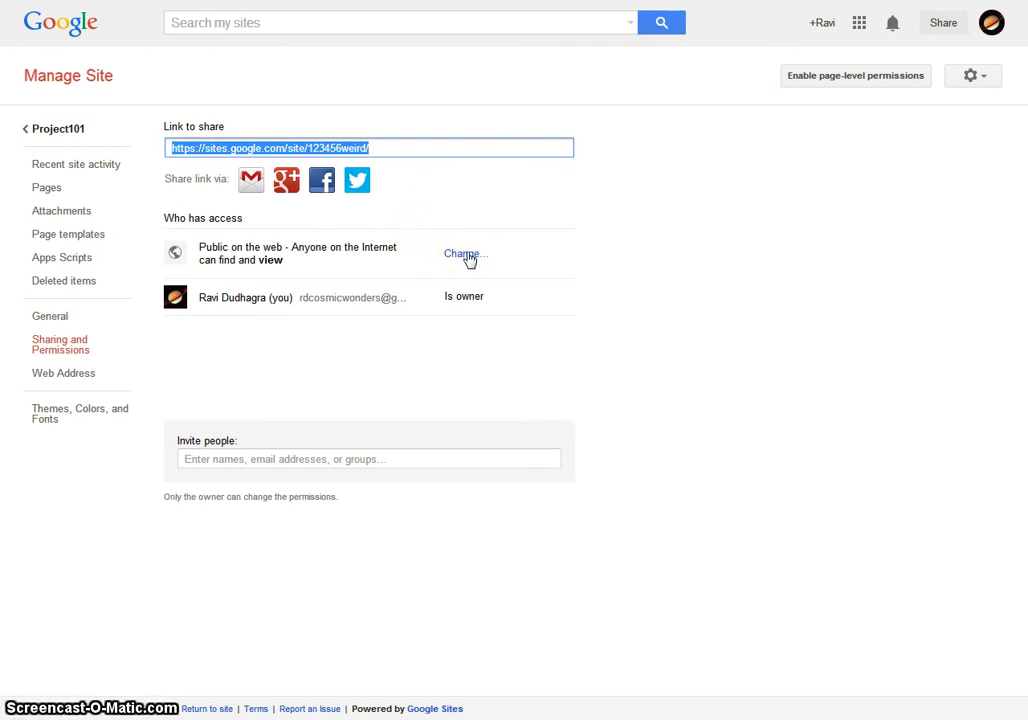
pyautogui.click(465, 255)
pyautogui.click(174, 193)
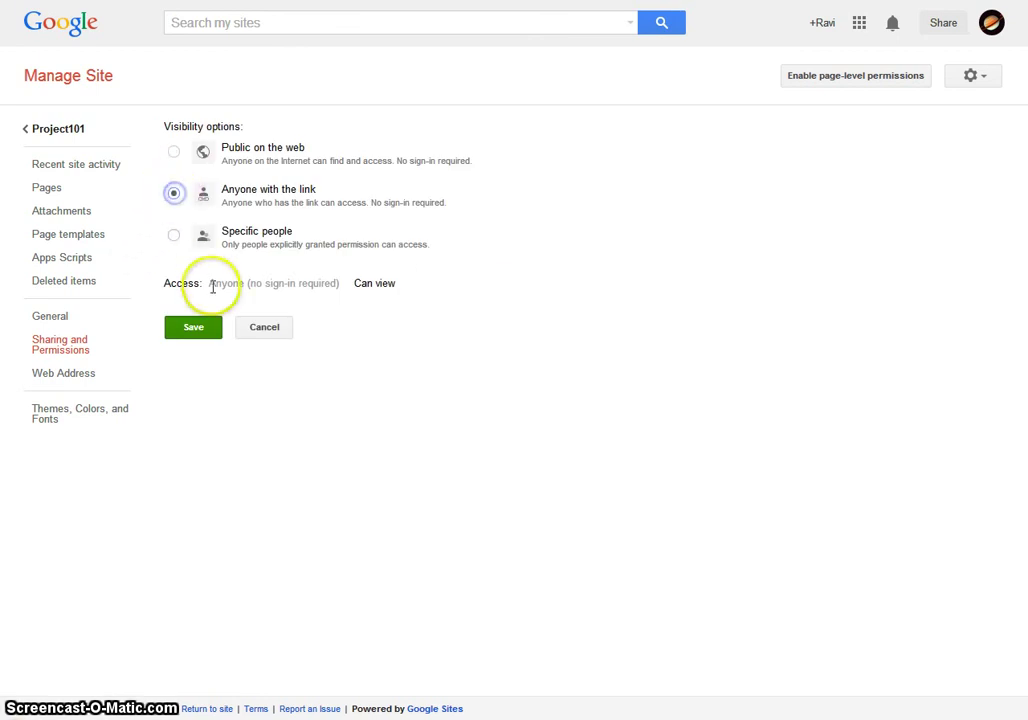
pyautogui.click(210, 333)
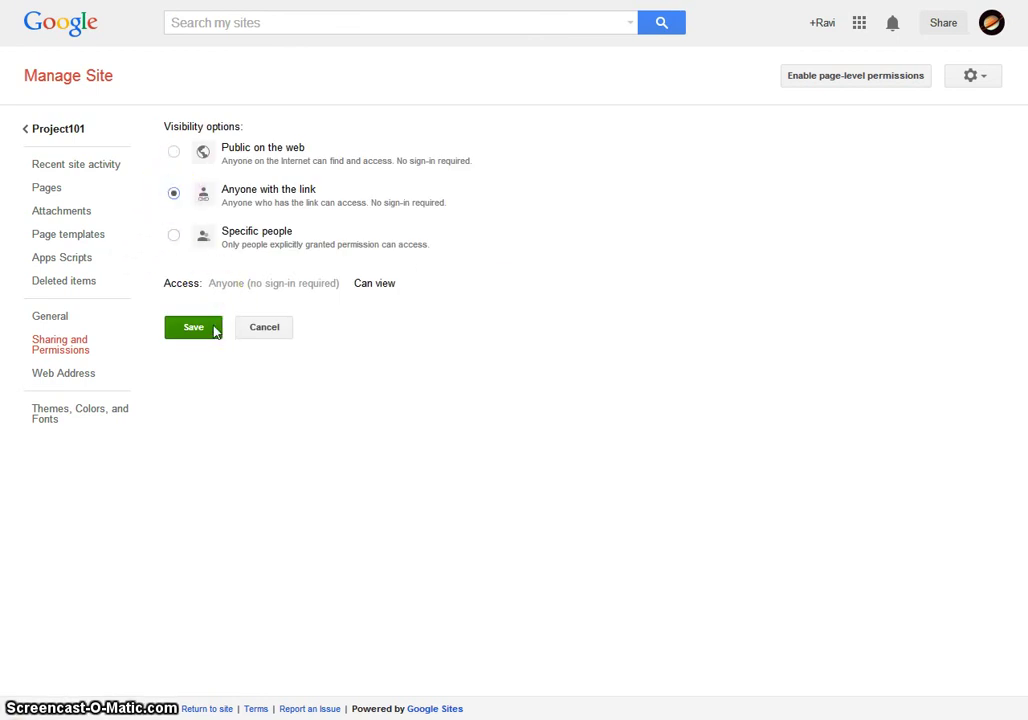
pyautogui.click(213, 330)
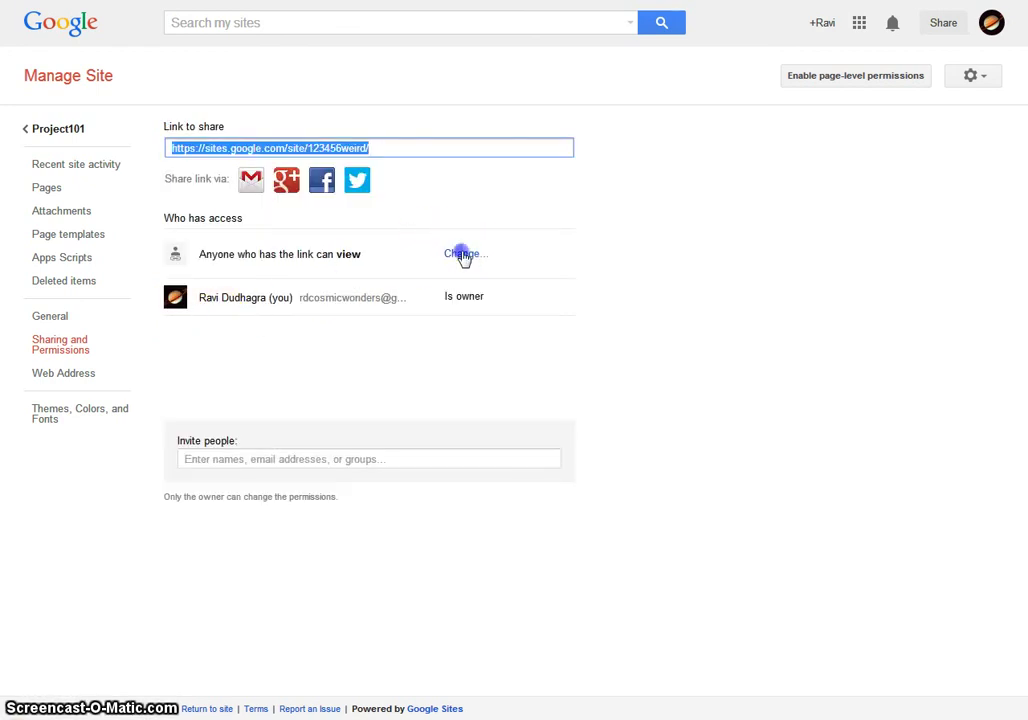
# - Change visibility to Specific people (private), save, and dismiss the invite panel
pyautogui.click(462, 254)
pyautogui.click(174, 236)
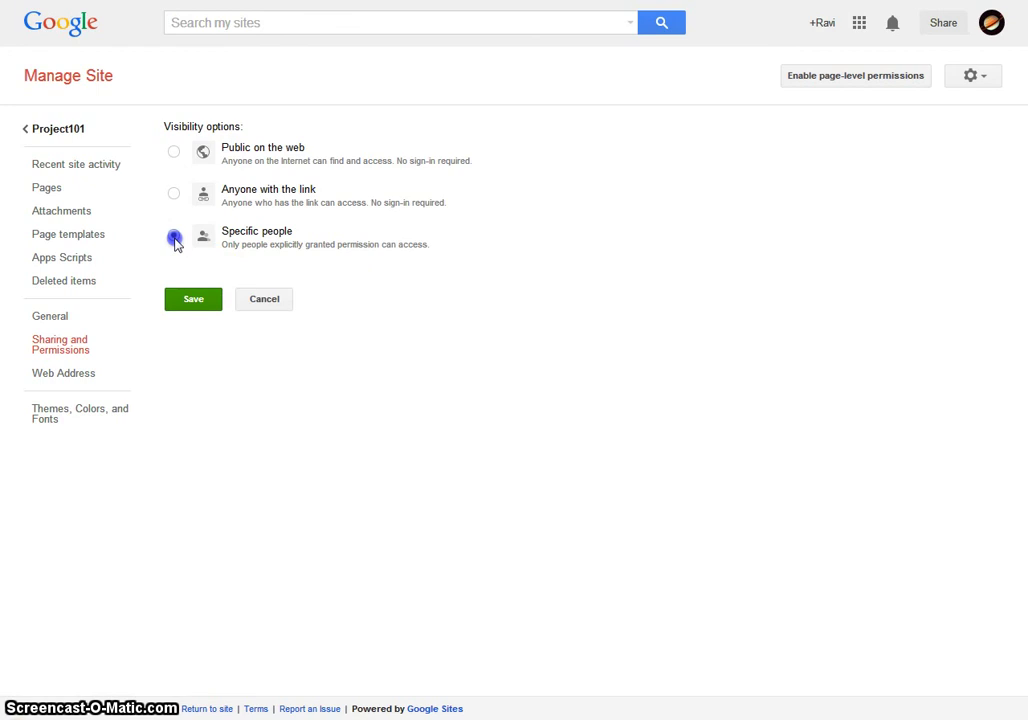
pyautogui.click(193, 299)
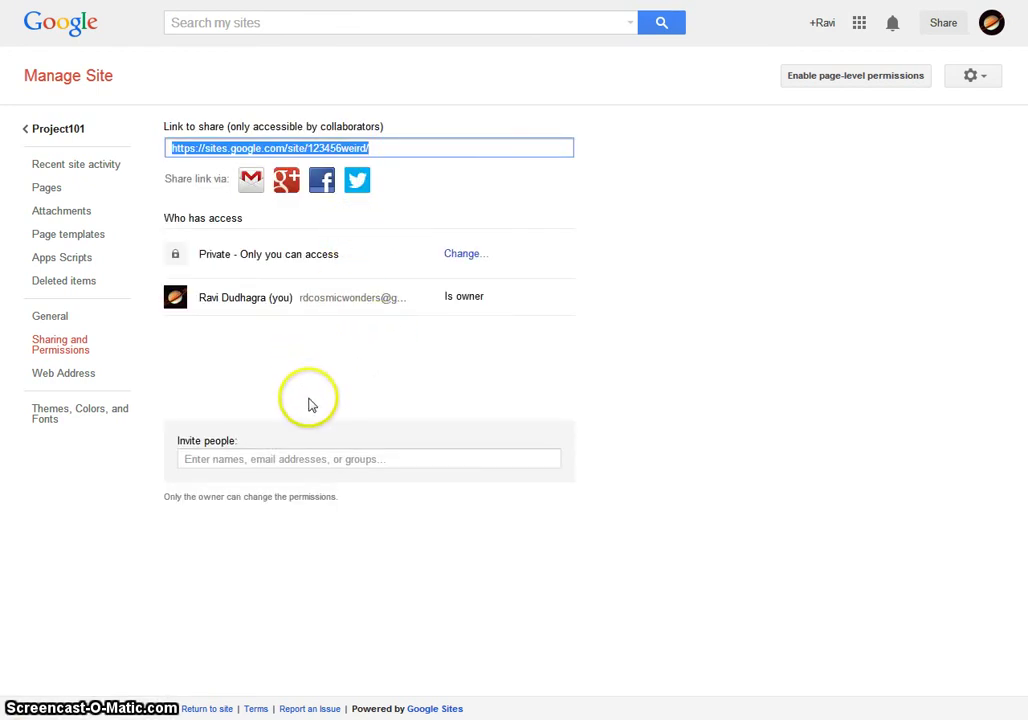
pyautogui.click(323, 460)
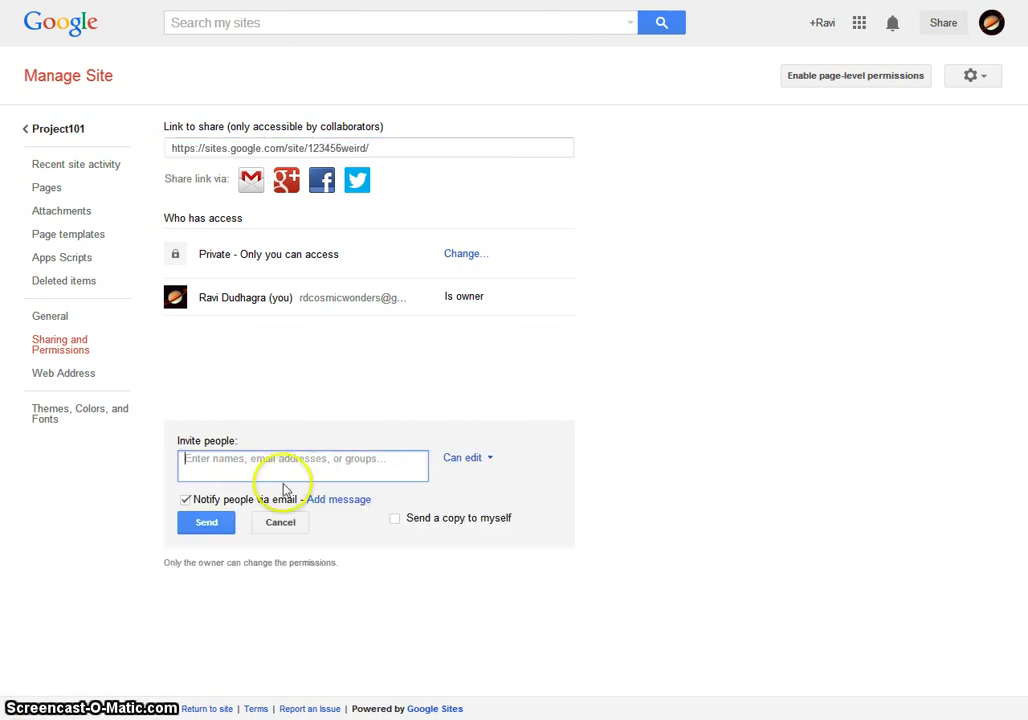
pyautogui.click(272, 523)
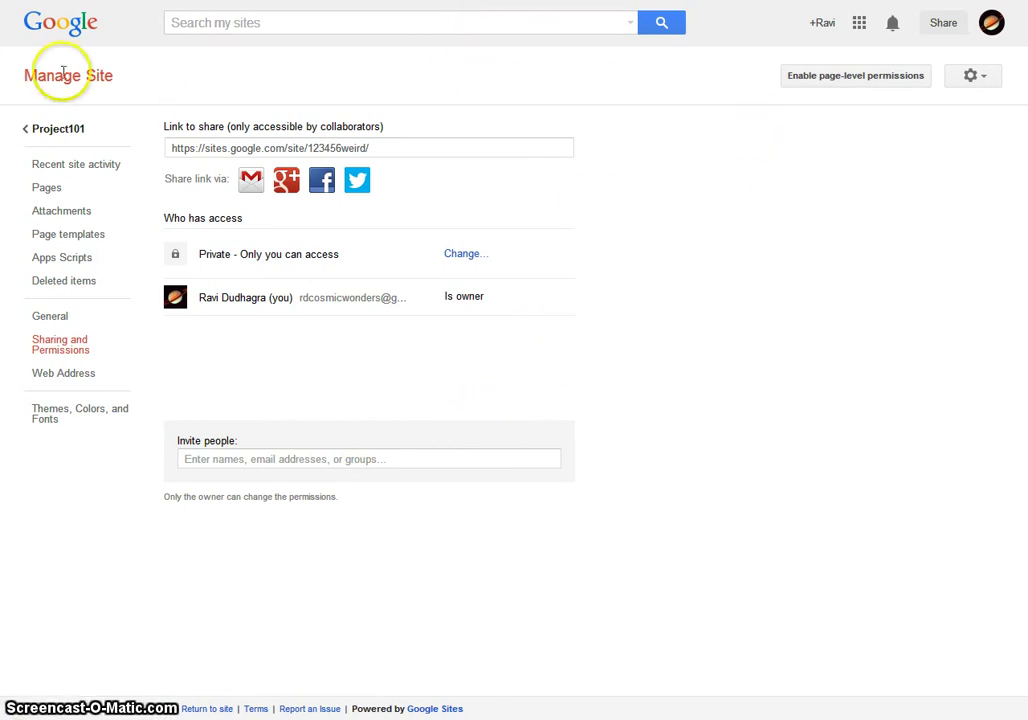
# - Go back to Project101 using the site link in the Manage Site sidebar
pyautogui.click(31, 129)
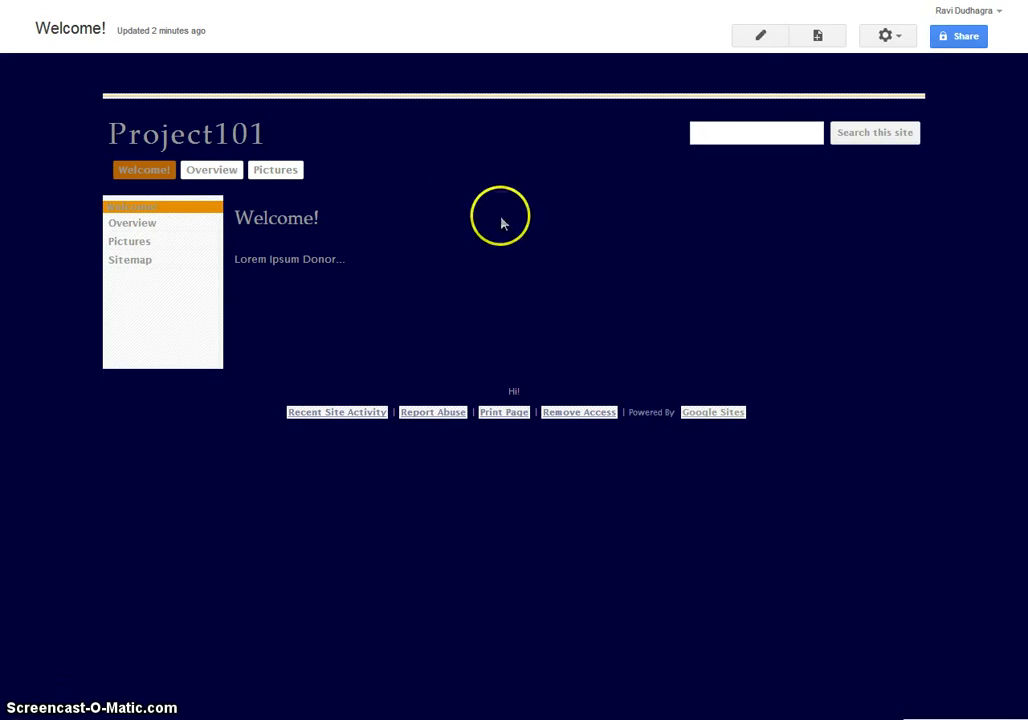